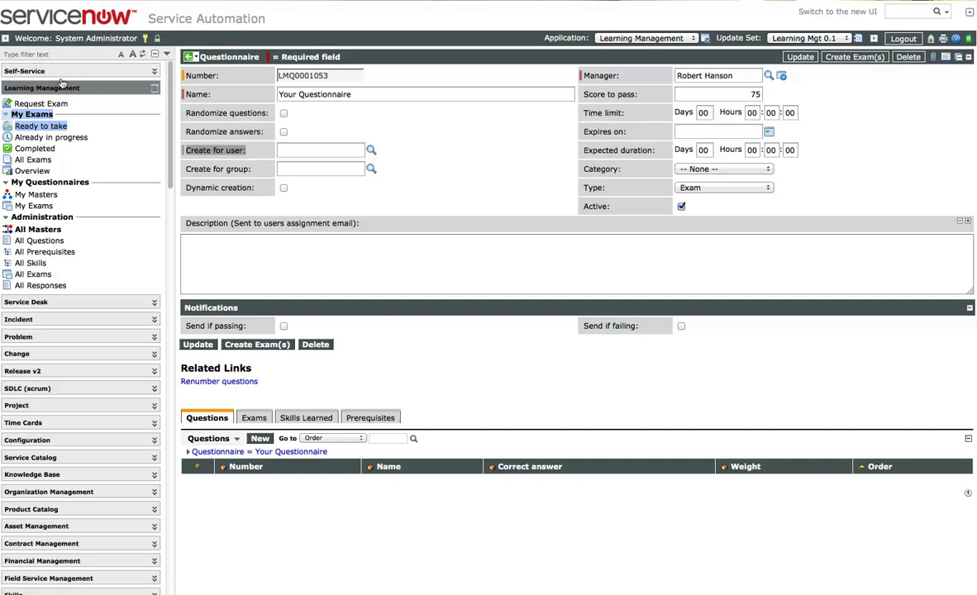
Turn on Dynamic creation for Your Questionnaire
{"action": "left_click", "coordinate": [97, 118]}
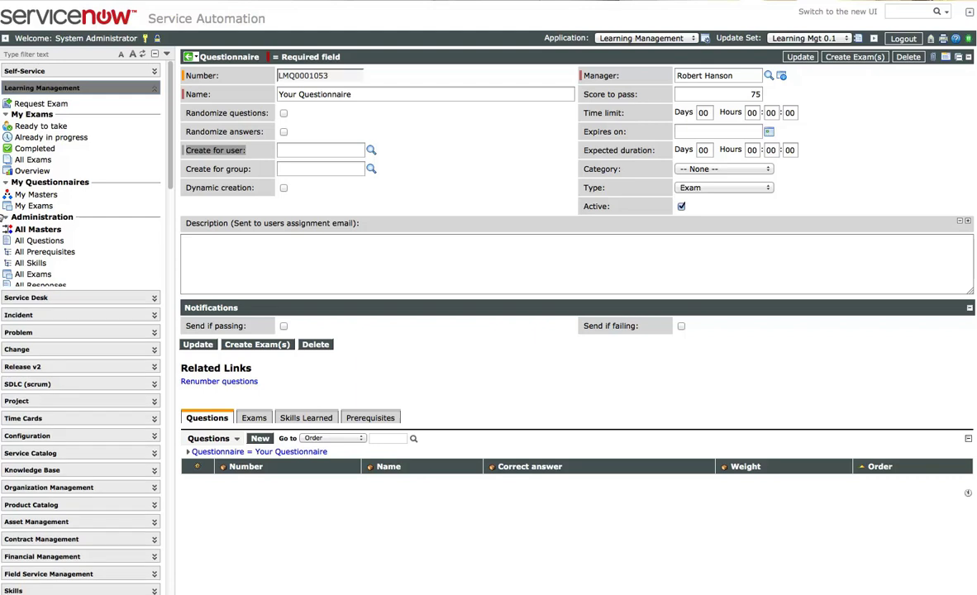
{"action": "left_click", "coordinate": [5, 216]}
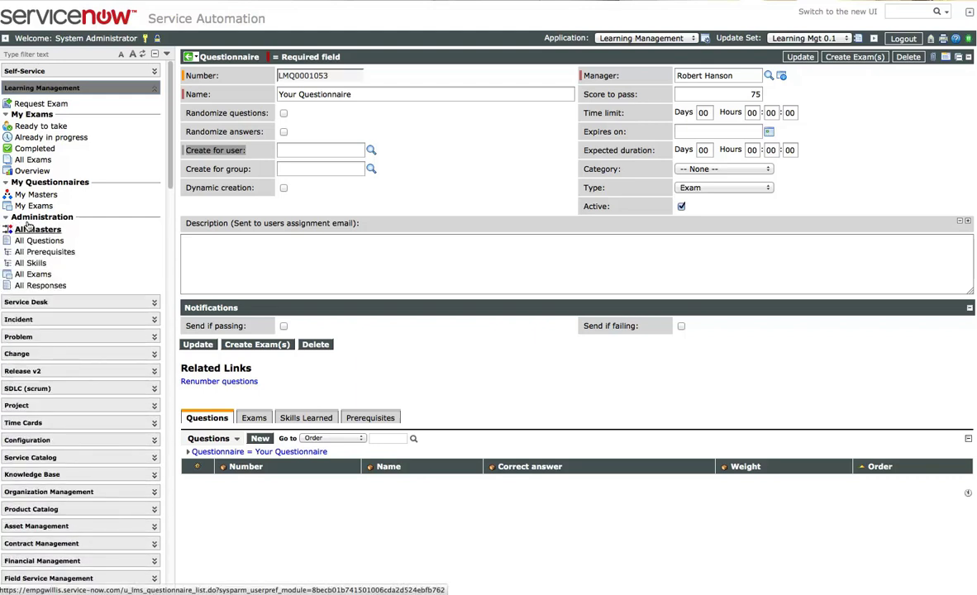
{"action": "left_click", "coordinate": [29, 228]}
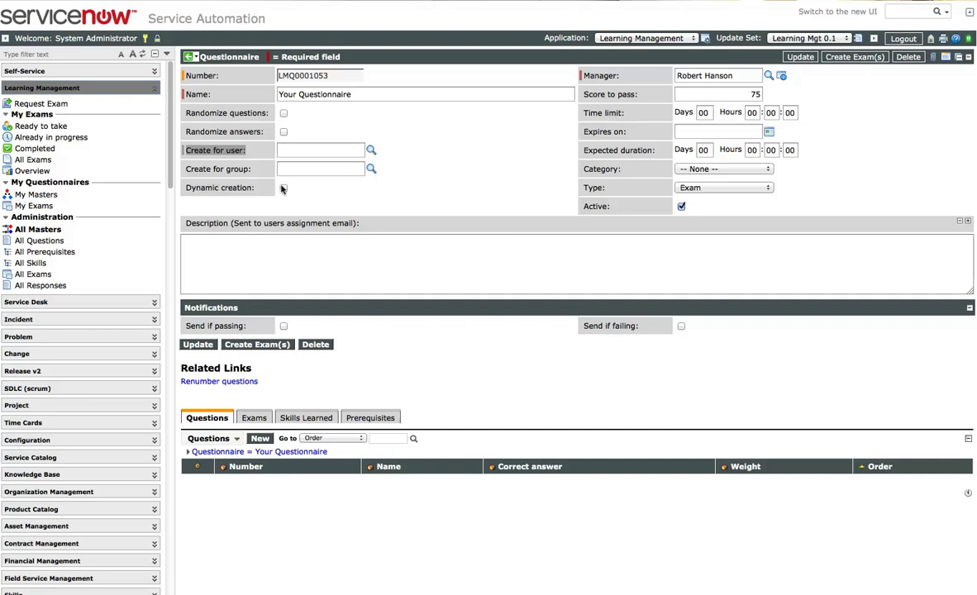
{"action": "left_click", "coordinate": [283, 187]}
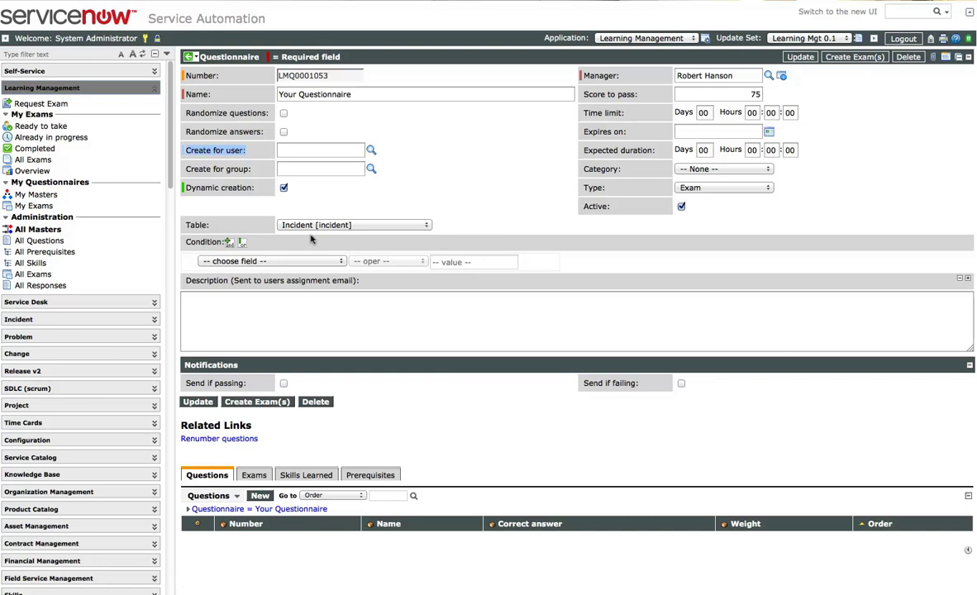
Add the condition Category is Software
{"action": "left_click", "coordinate": [267, 261]}
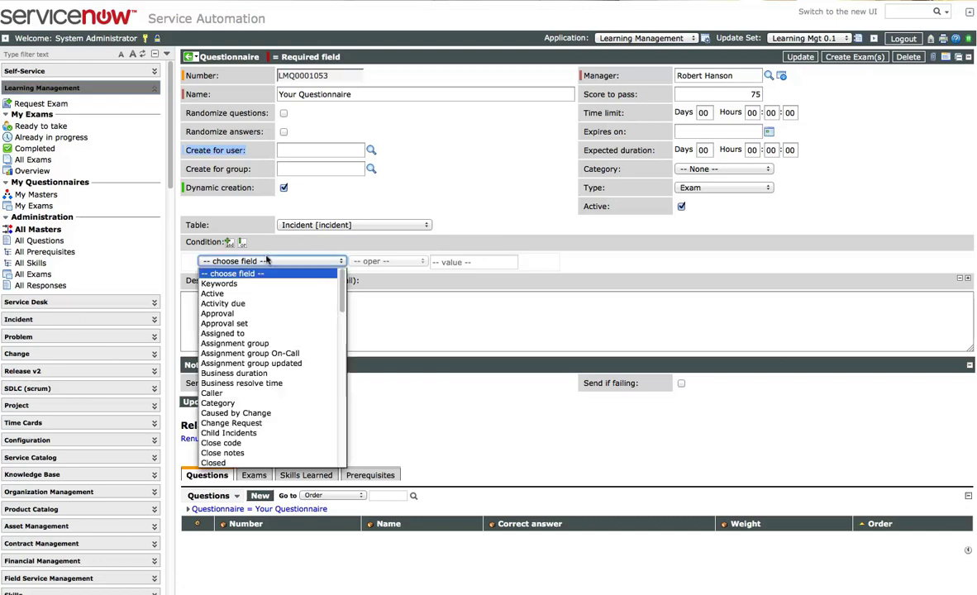
{"action": "key", "text": "Escape"}
{"action": "left_click", "coordinate": [255, 398]}
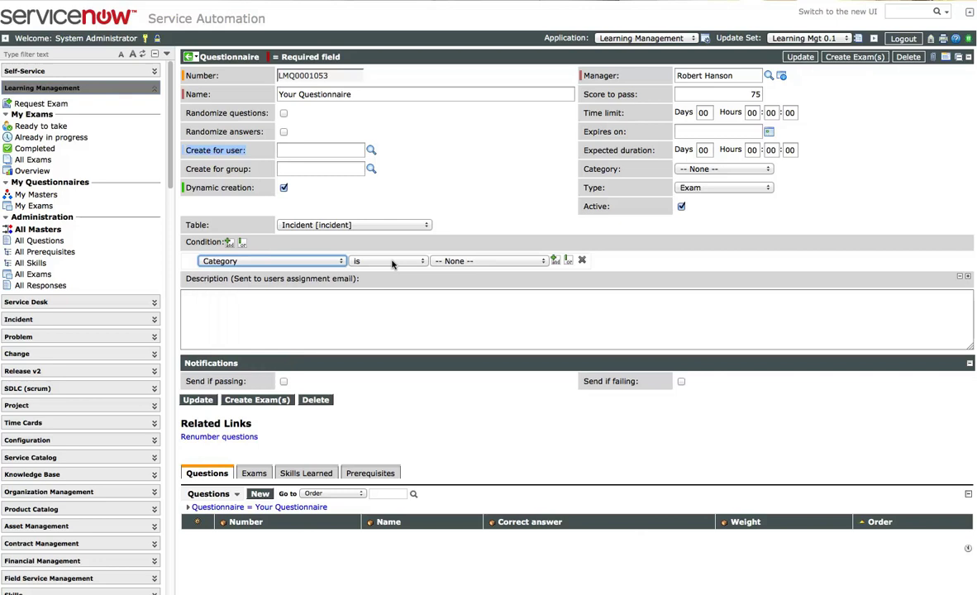
{"action": "left_click", "coordinate": [458, 260]}
{"action": "left_click", "coordinate": [463, 303]}
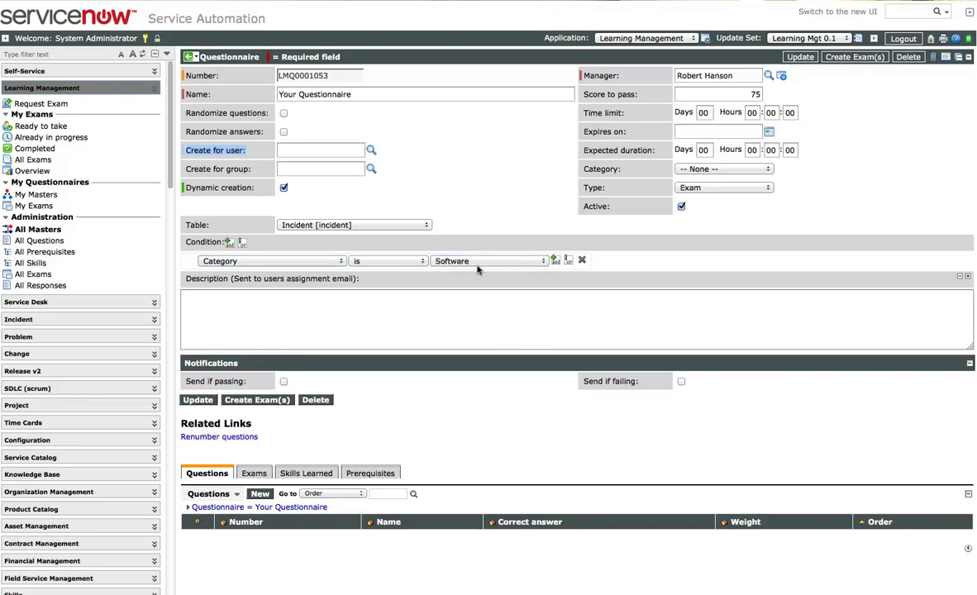
Add a second AND condition Priority is 1 - Critical
{"action": "left_click", "coordinate": [554, 259]}
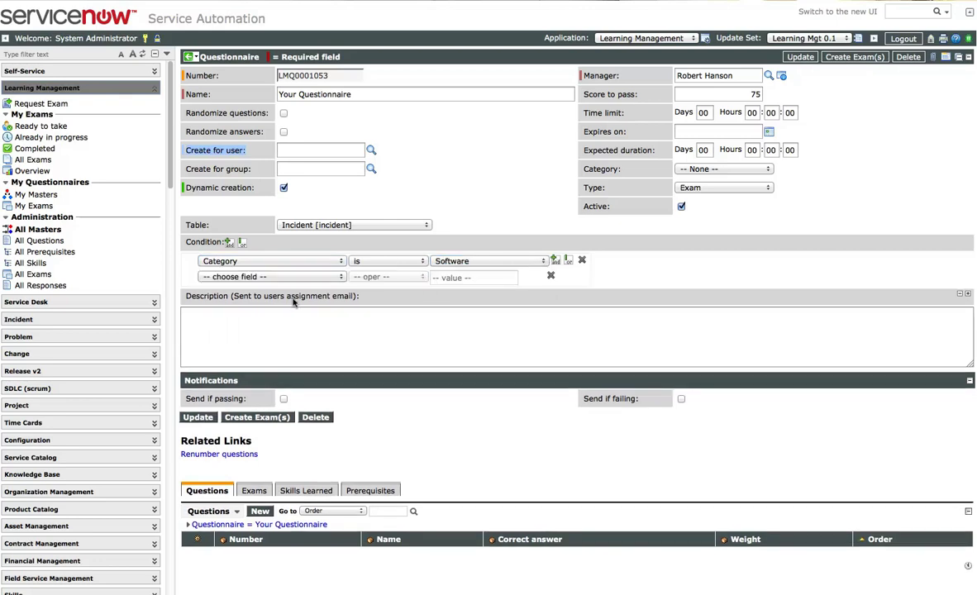
{"action": "left_click", "coordinate": [271, 277]}
{"action": "scroll", "coordinate": [269, 383], "scroll_direction": "down", "scroll_amount": 3}
{"action": "scroll", "coordinate": [269, 383], "scroll_direction": "down", "scroll_amount": 8}
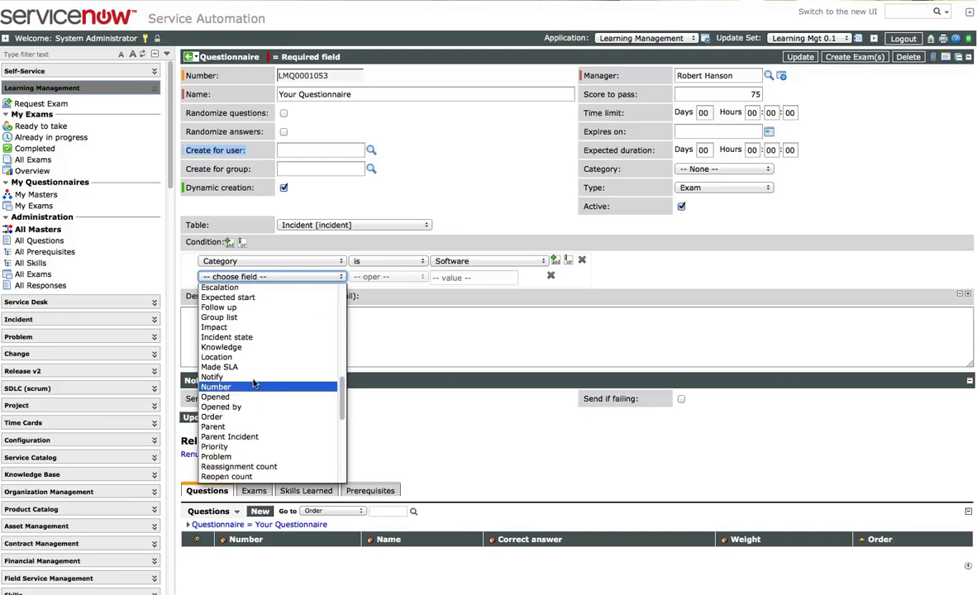
{"action": "left_click", "coordinate": [239, 447]}
{"action": "left_click", "coordinate": [471, 279]}
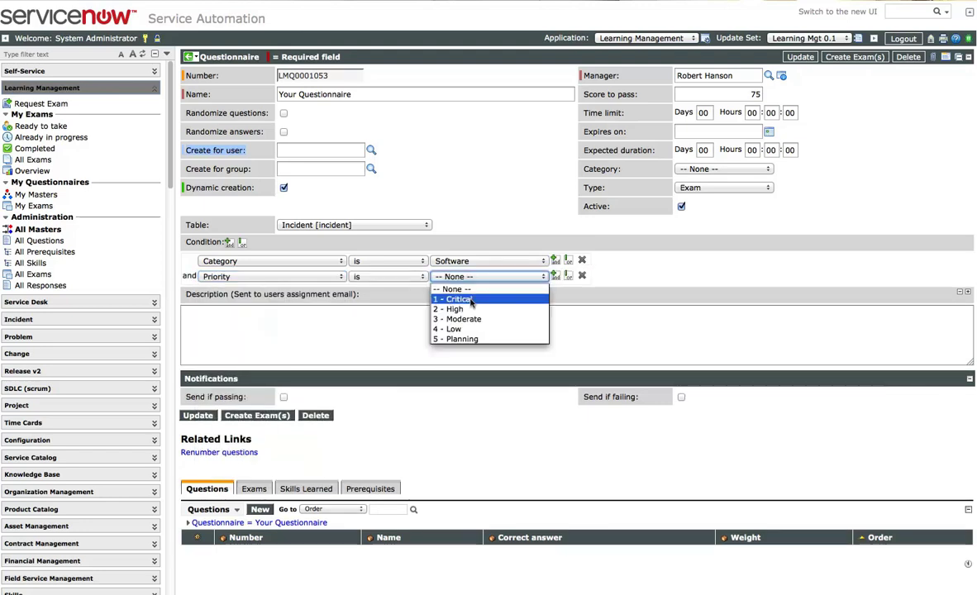
{"action": "left_click", "coordinate": [437, 284]}
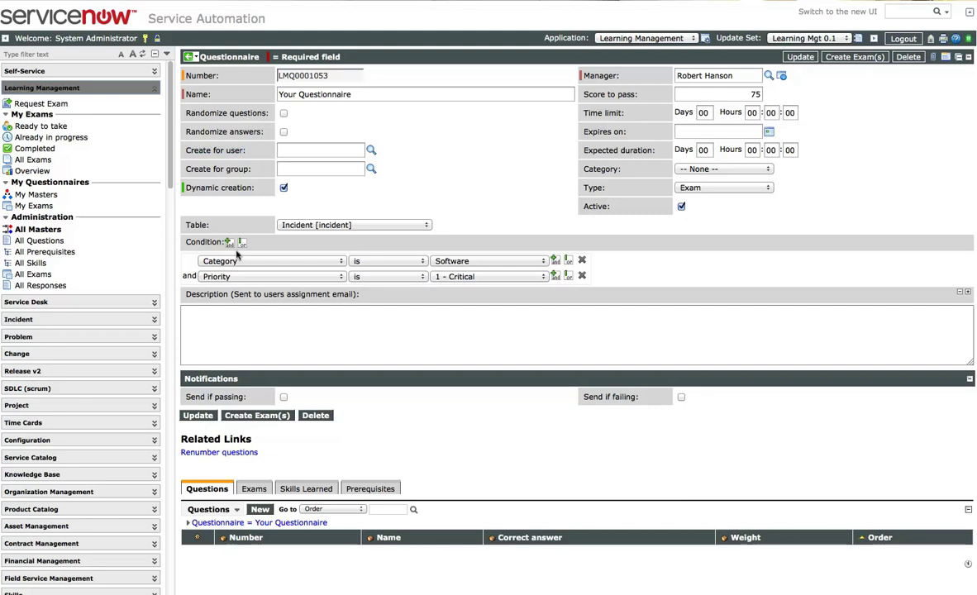
Discard the unsaved form and open questionnaire LMQ0001040, ServiceNow Platform Overview
{"action": "left_click", "coordinate": [36, 228]}
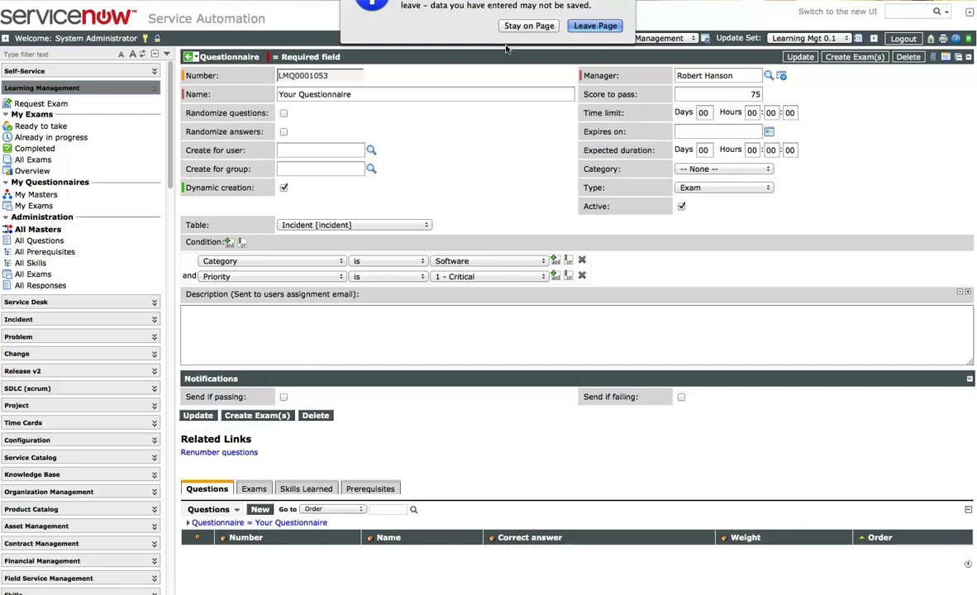
{"action": "left_click", "coordinate": [583, 27]}
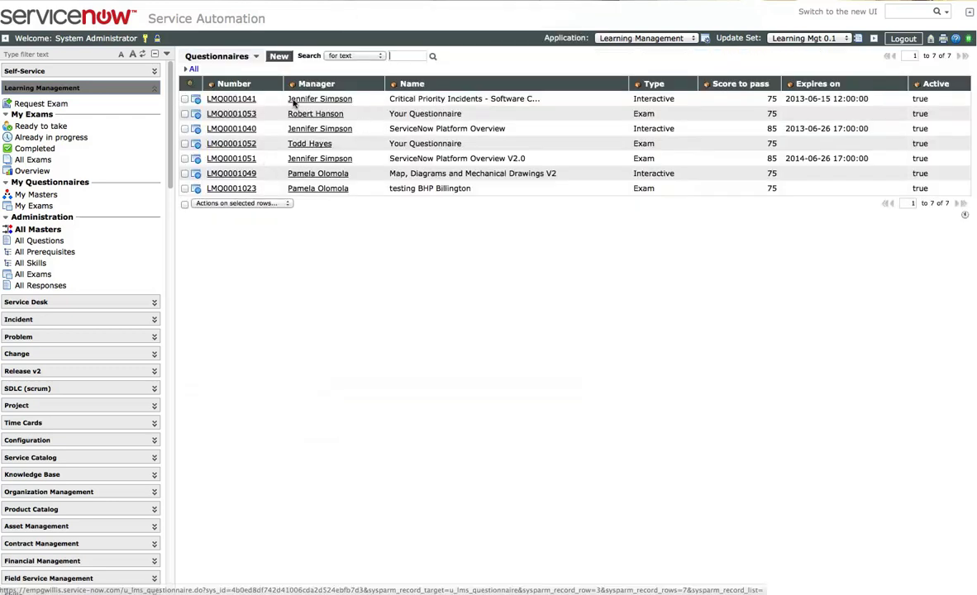
{"action": "left_click", "coordinate": [225, 130]}
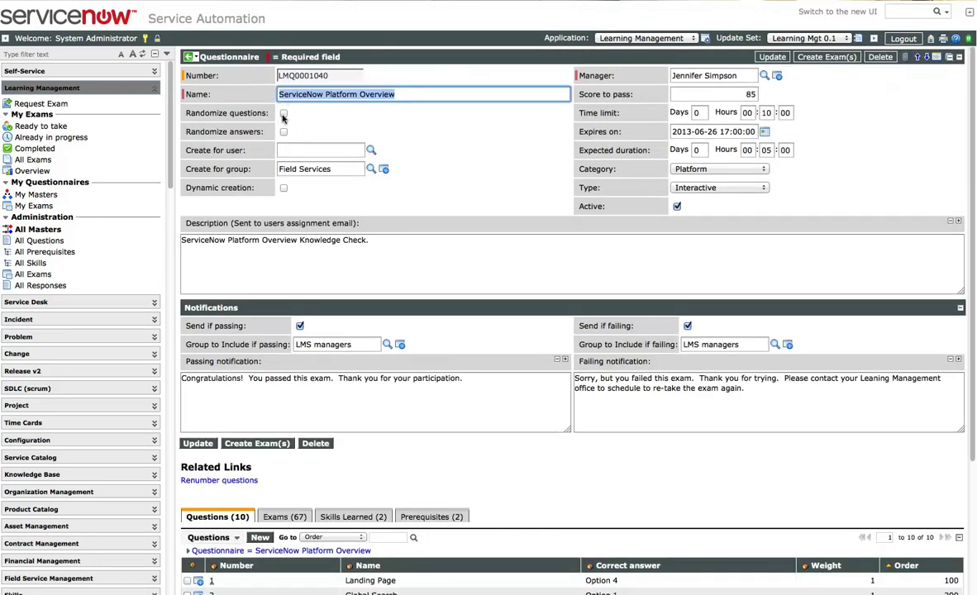
Enable Randomize questions on the ServiceNow Platform Overview questionnaire
{"action": "left_click", "coordinate": [282, 113]}
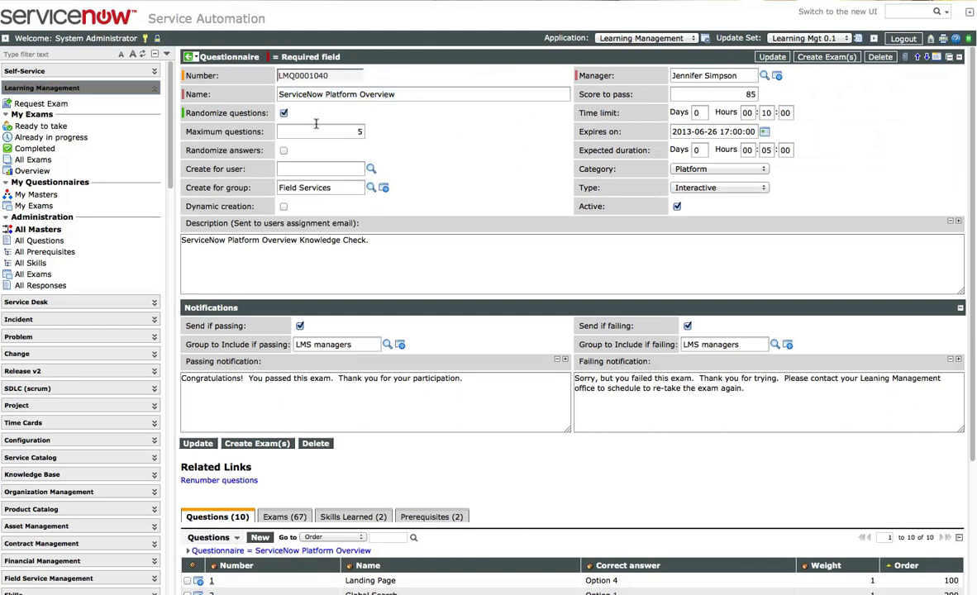
{"action": "scroll", "coordinate": [306, 243], "scroll_direction": "down", "scroll_amount": 5}
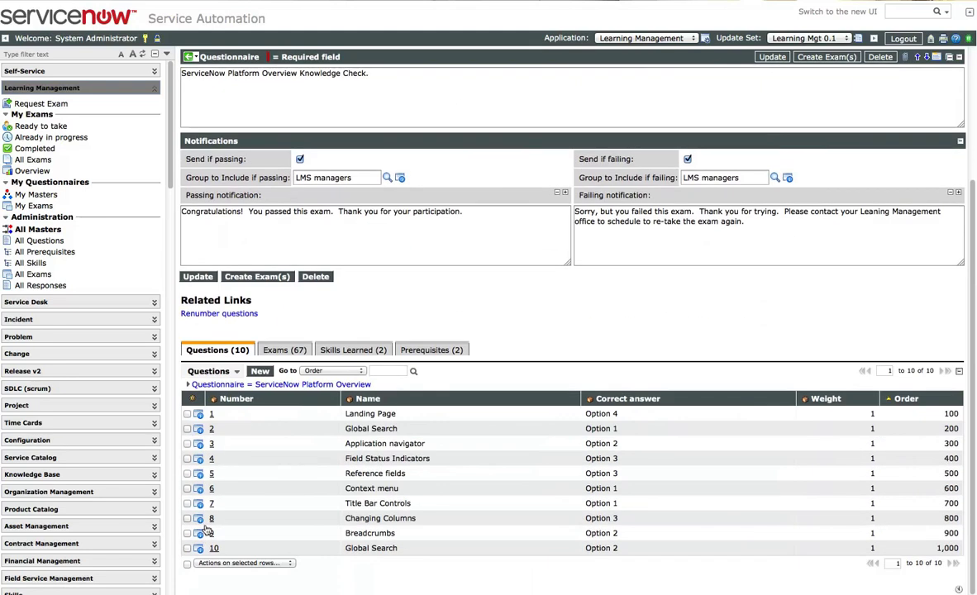
{"action": "scroll", "coordinate": [251, 432], "scroll_direction": "up", "scroll_amount": 5}
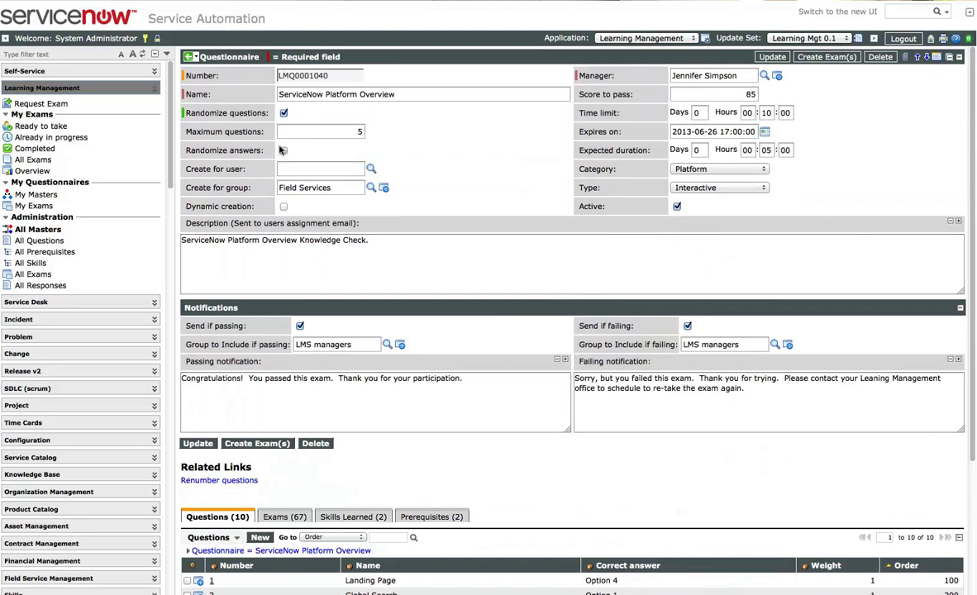
{"action": "scroll", "coordinate": [246, 187], "scroll_direction": "down", "scroll_amount": 5}
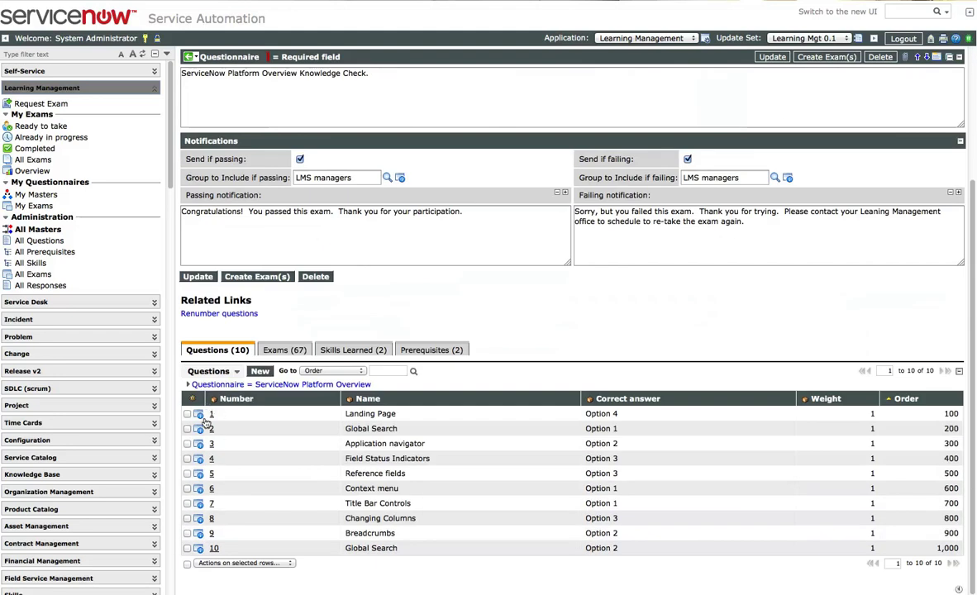
{"action": "scroll", "coordinate": [374, 255], "scroll_direction": "up", "scroll_amount": 5}
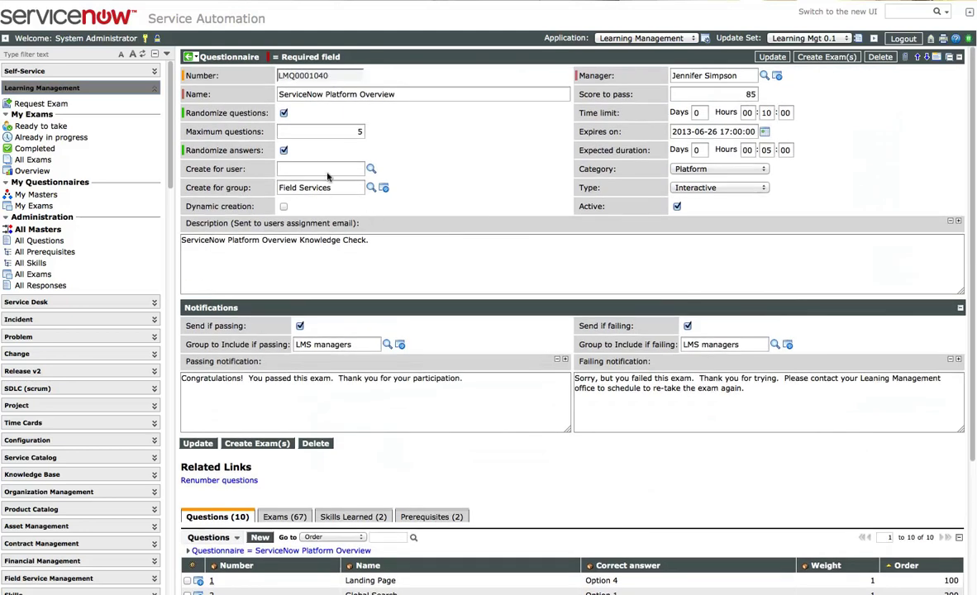
Set Create for user to System Administrator and clear the Field Services group
{"action": "left_click", "coordinate": [344, 185]}
{"action": "left_click", "coordinate": [346, 166]}
{"action": "type", "text": "Syste"}
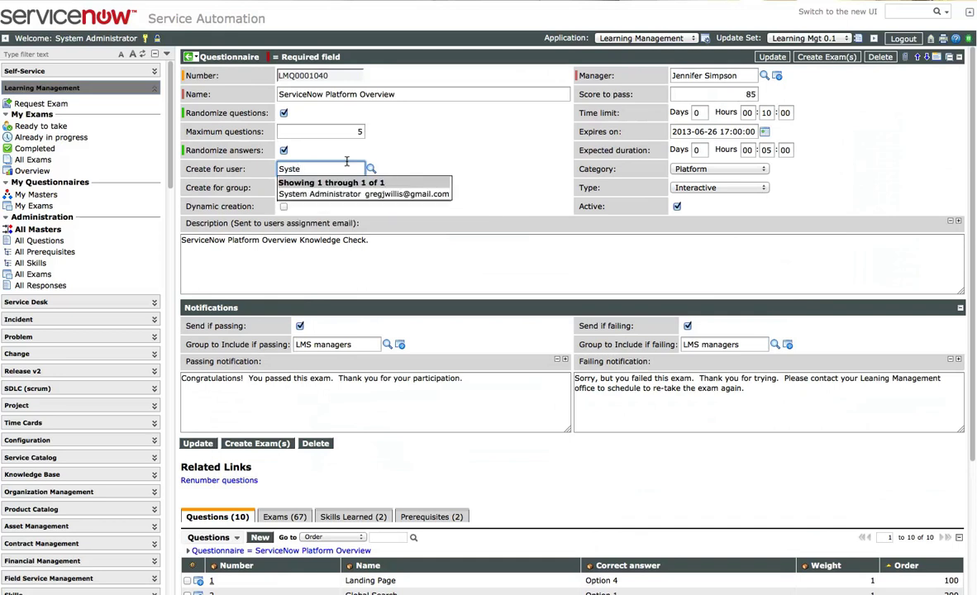
{"action": "left_click", "coordinate": [316, 194]}
{"action": "key", "text": "Tab"}
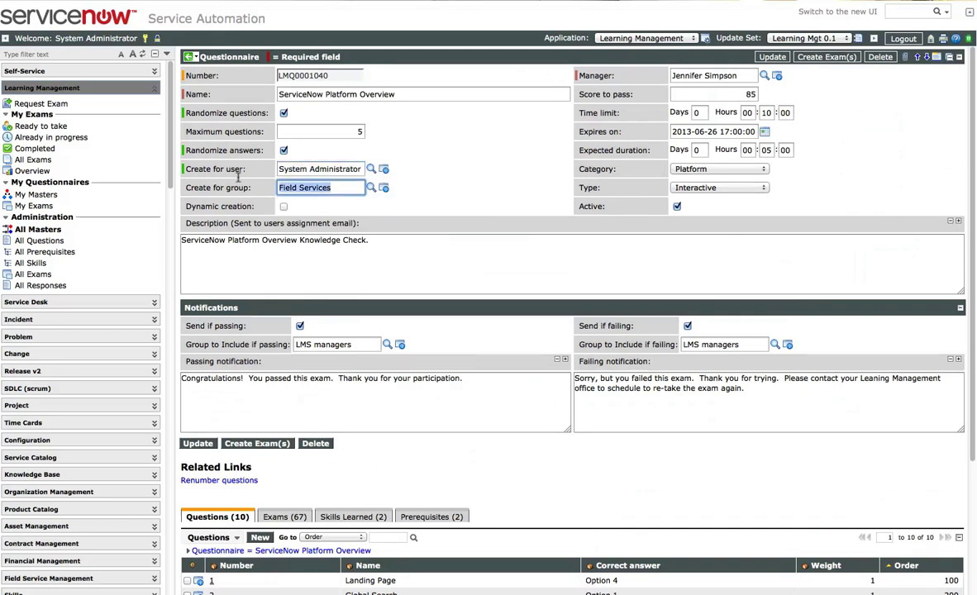
{"action": "key", "text": "BackSpace"}
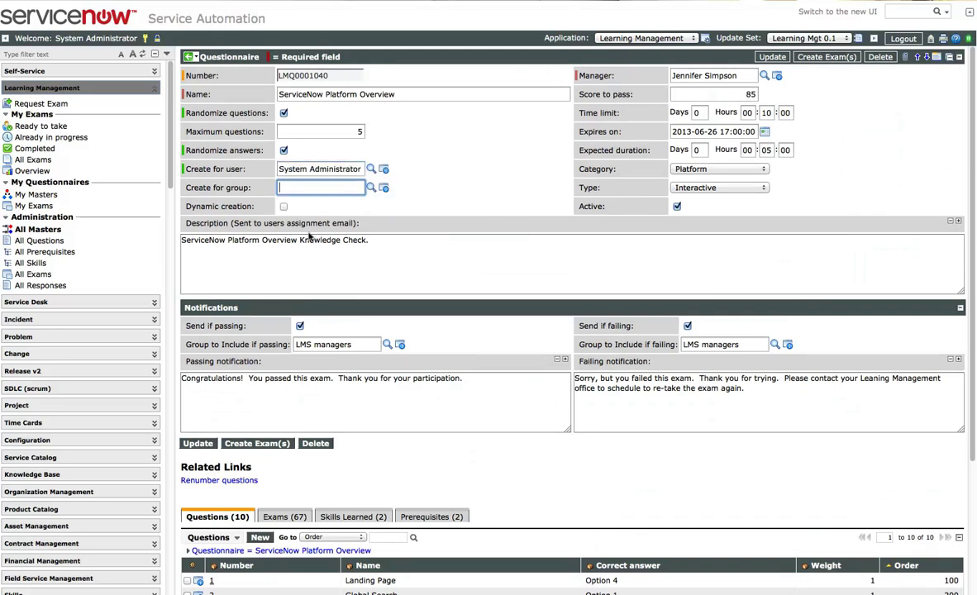
Run Create Exam(s), then filter the Exams list to those assigned to System Administrator
{"action": "left_click", "coordinate": [252, 444]}
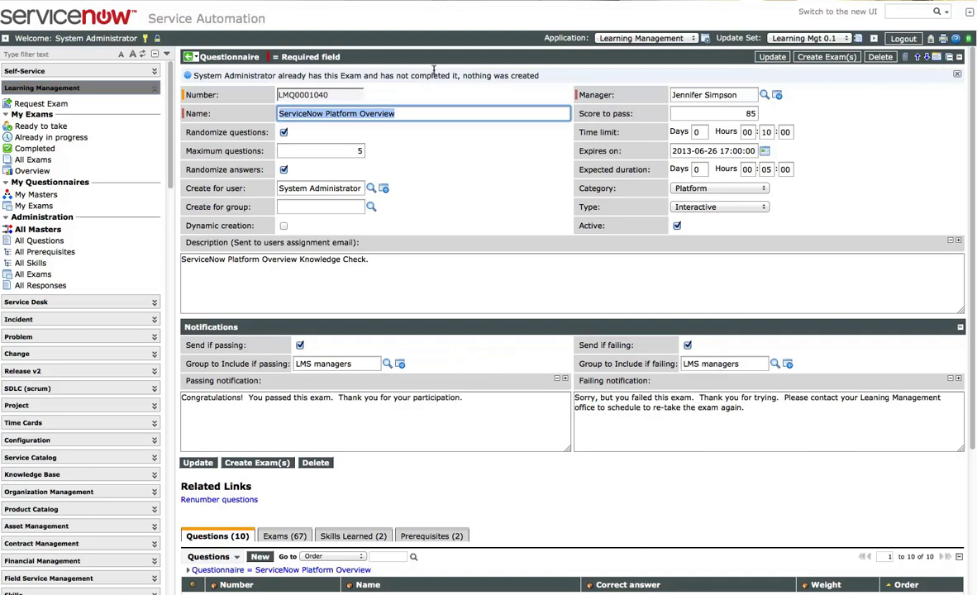
{"action": "scroll", "coordinate": [348, 360], "scroll_direction": "down", "scroll_amount": 4}
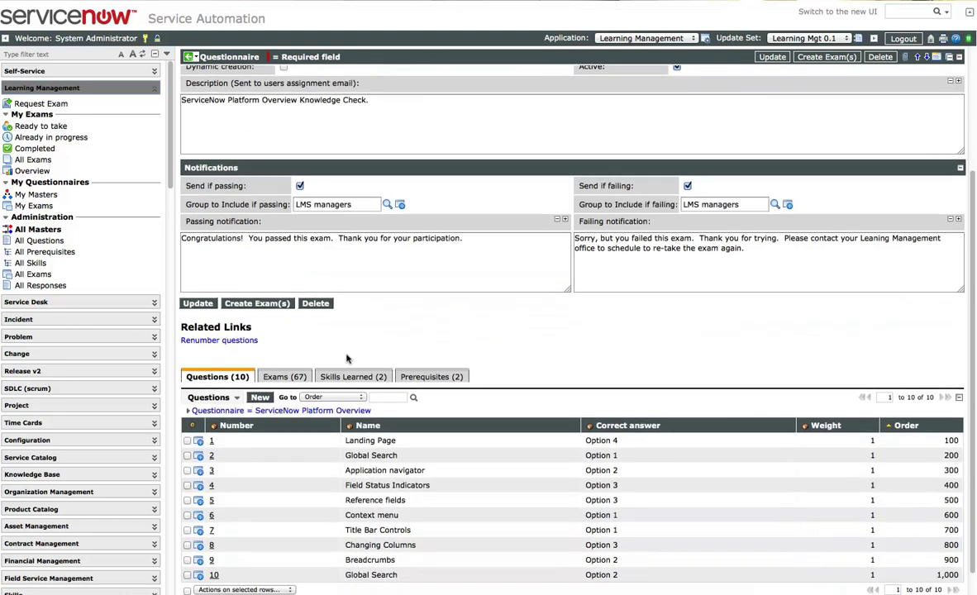
{"action": "left_click", "coordinate": [284, 377]}
{"action": "scroll", "coordinate": [415, 222], "scroll_direction": "down", "scroll_amount": 7}
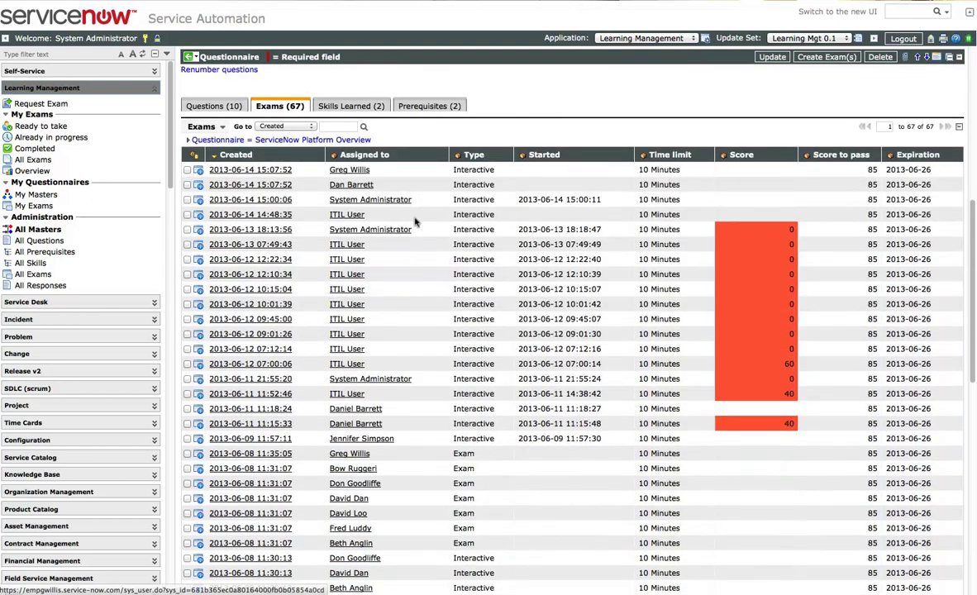
{"action": "right_click", "coordinate": [388, 183]}
{"action": "left_click", "coordinate": [403, 190]}
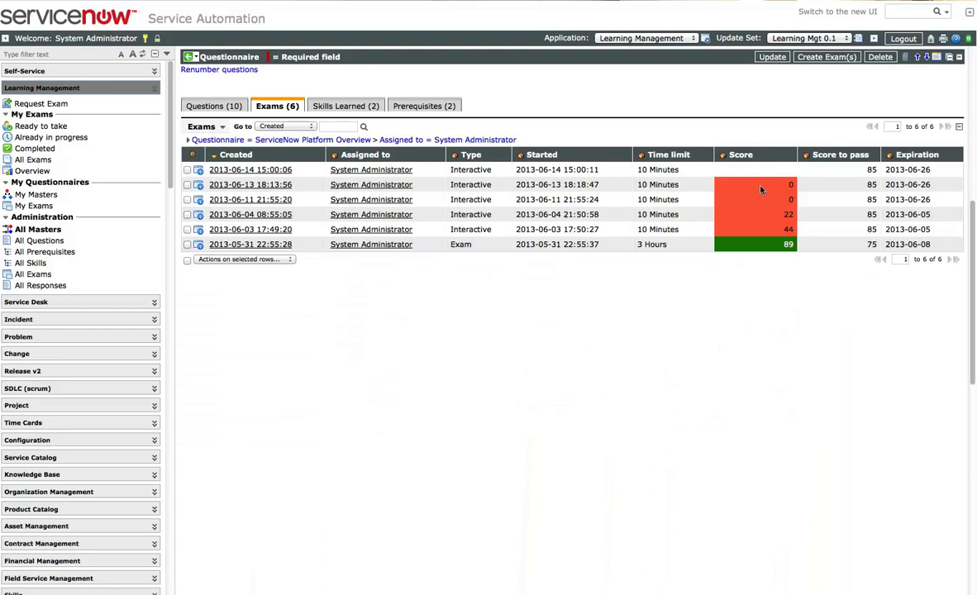
Open the latest System Administrator exam, submit it and save the failed 33-point result
{"action": "left_click", "coordinate": [200, 164]}
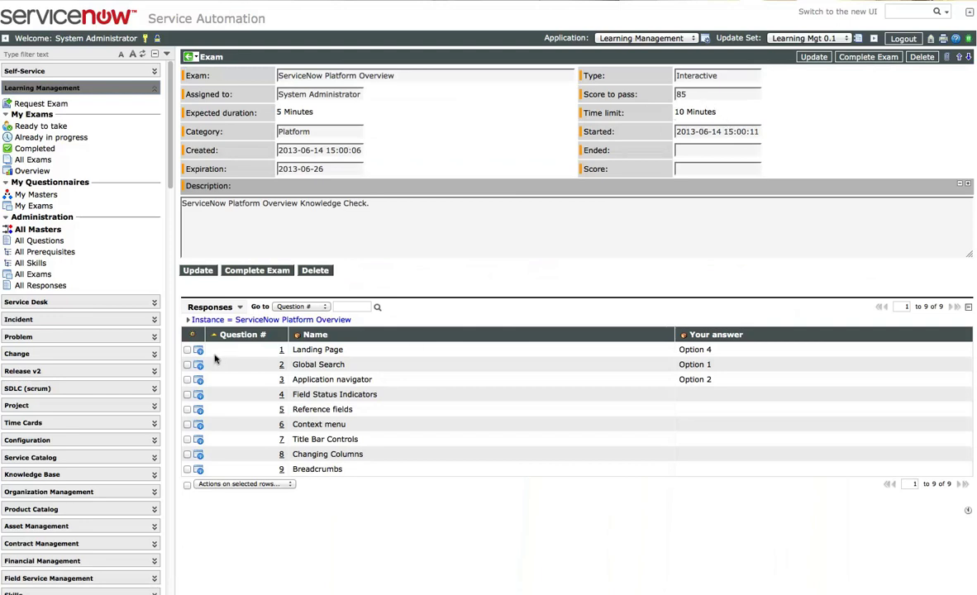
{"action": "mouse_move", "coordinate": [196, 349]}
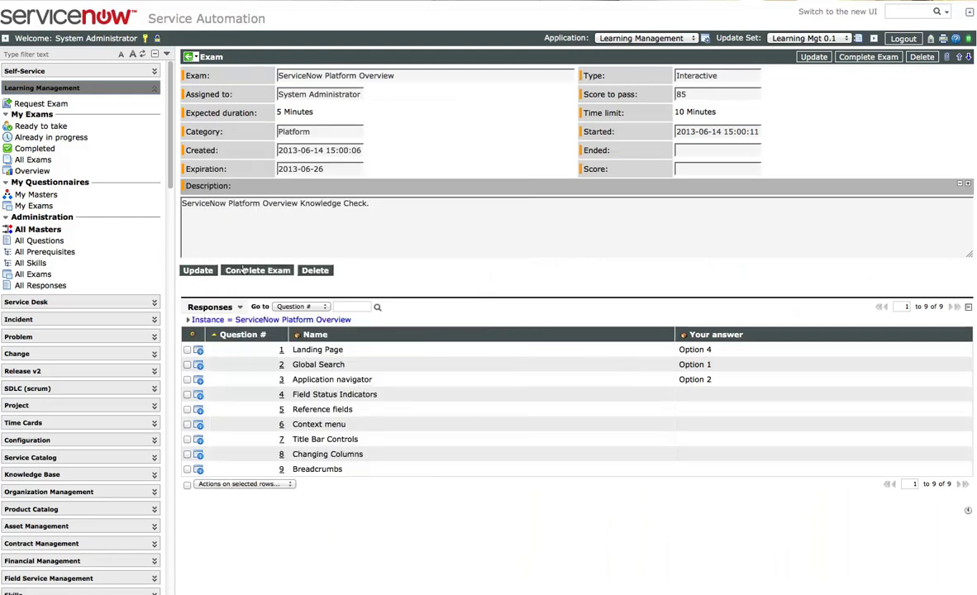
{"action": "left_click", "coordinate": [263, 272]}
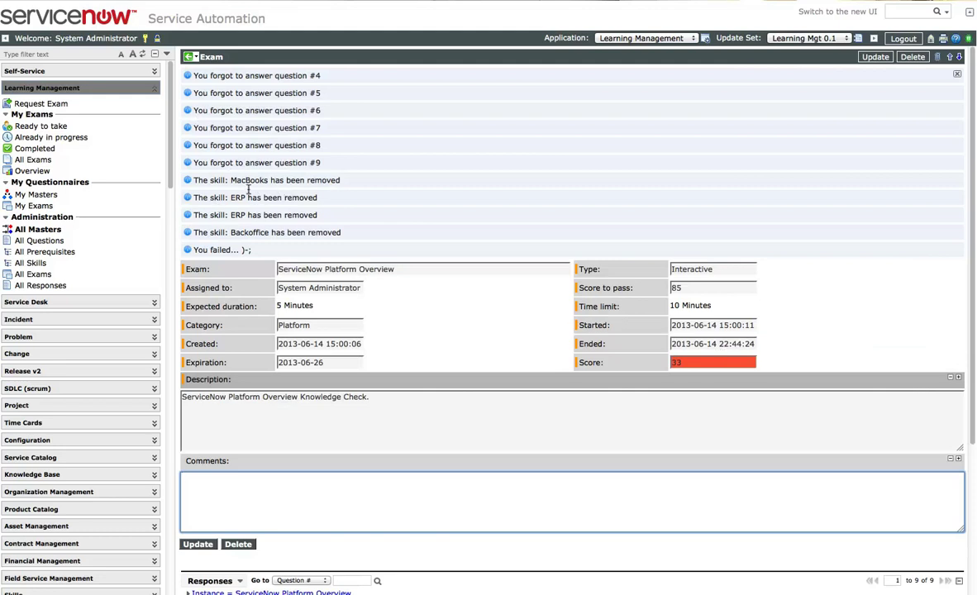
{"action": "left_click", "coordinate": [189, 56]}
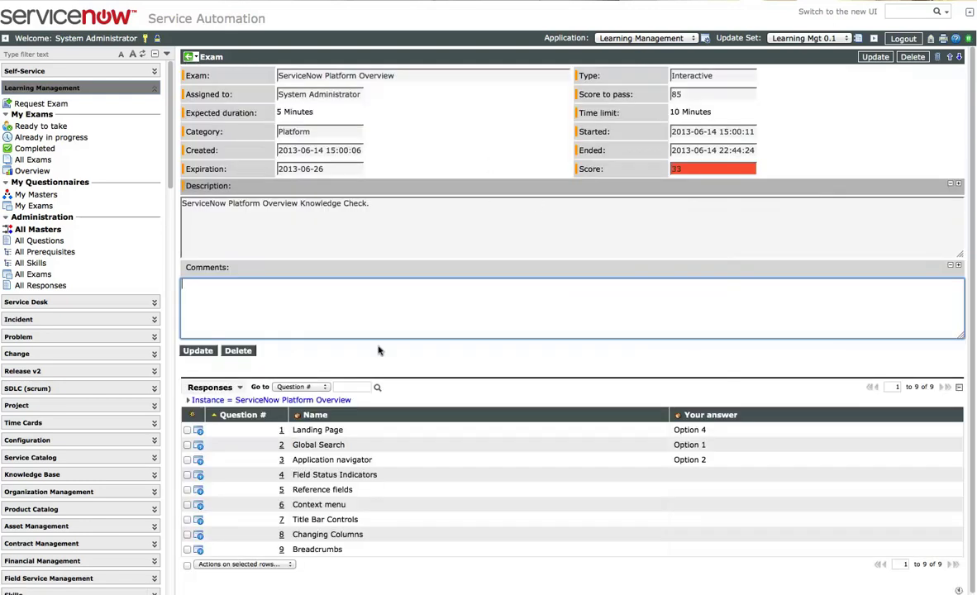
Reload the questionnaire and scroll down to its Exams related list
{"action": "left_click", "coordinate": [188, 56]}
{"action": "left_click", "coordinate": [217, 215]}
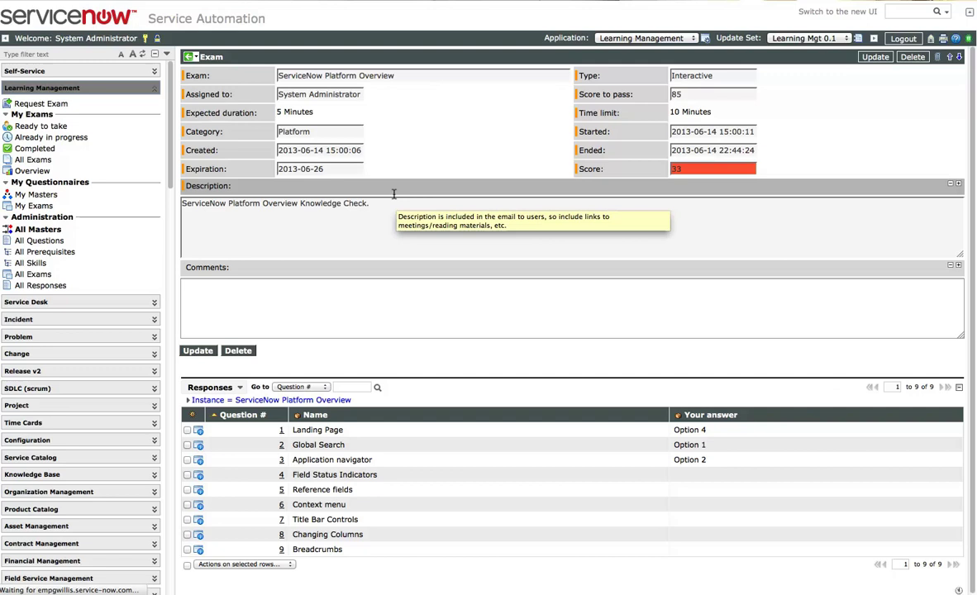
{"action": "scroll", "coordinate": [389, 286], "scroll_direction": "down", "scroll_amount": 3}
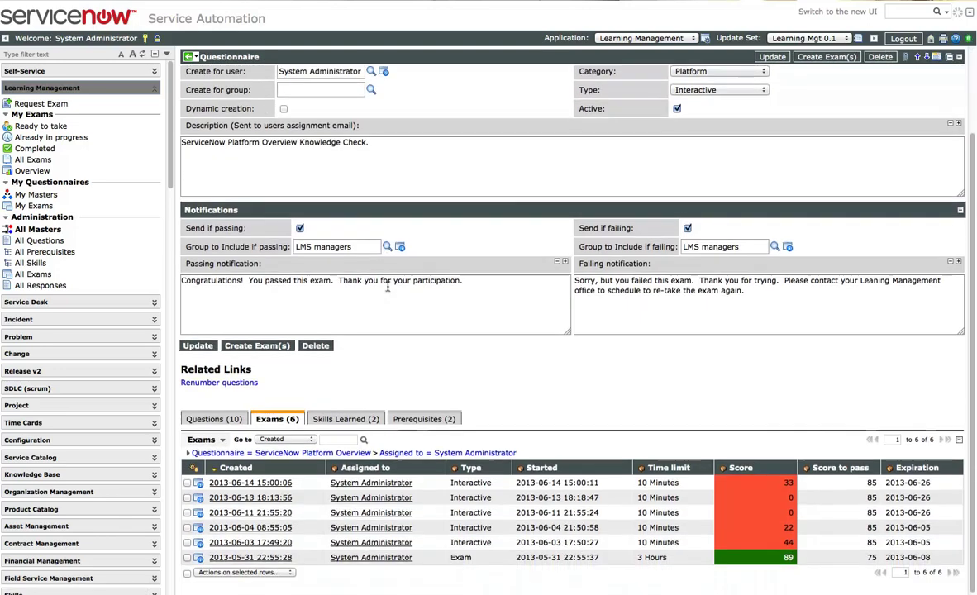
Check the Skills Learned tab, then try Create Exam(s), blocked by the missing V2.0 prerequisite
{"action": "left_click", "coordinate": [347, 417]}
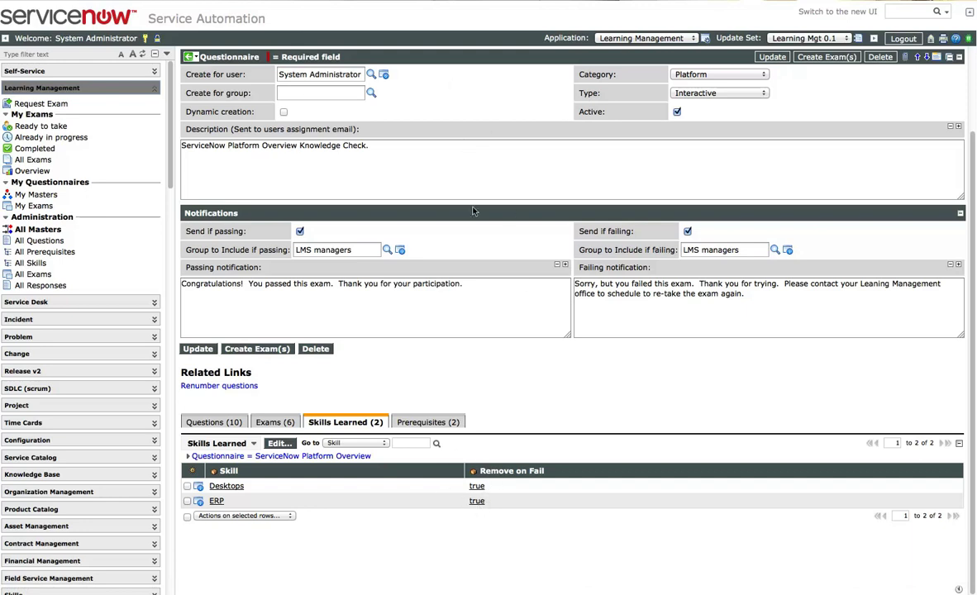
{"action": "scroll", "coordinate": [472, 165], "scroll_direction": "up", "scroll_amount": 3}
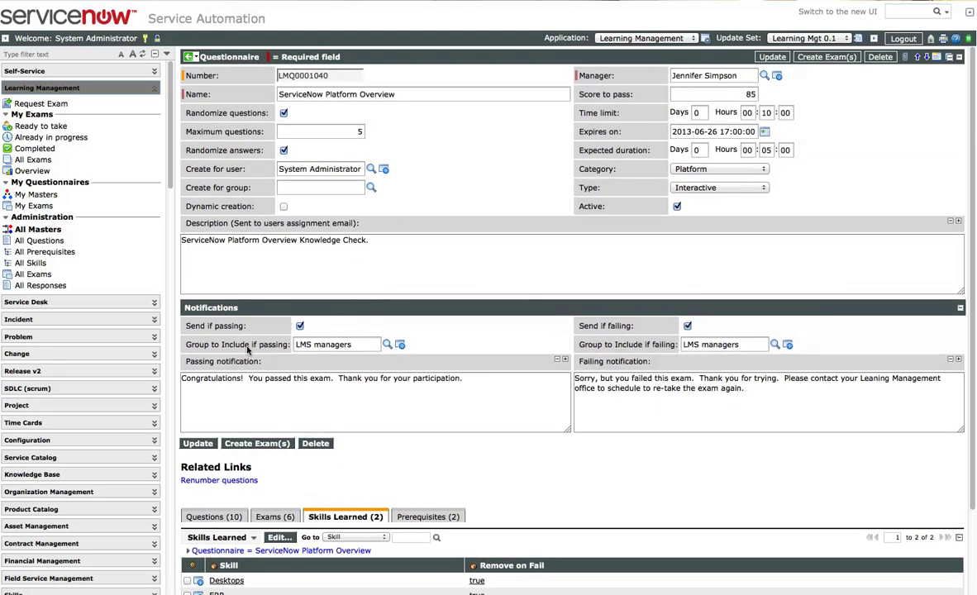
{"action": "left_click", "coordinate": [259, 442]}
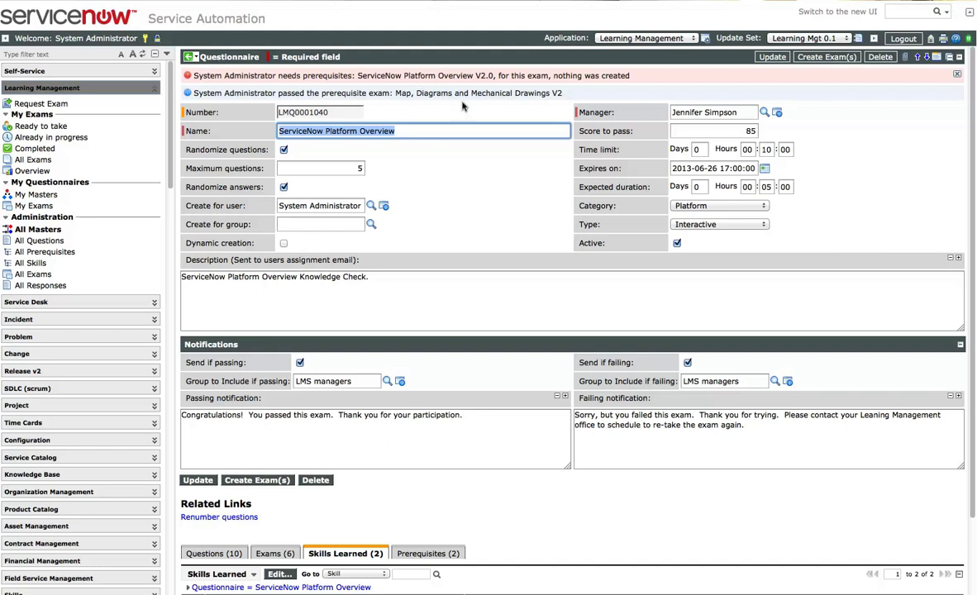
Open LMQ0001051 (Platform Overview V2.0), set user to System Administrator, and create an exam
{"action": "left_click", "coordinate": [26, 230]}
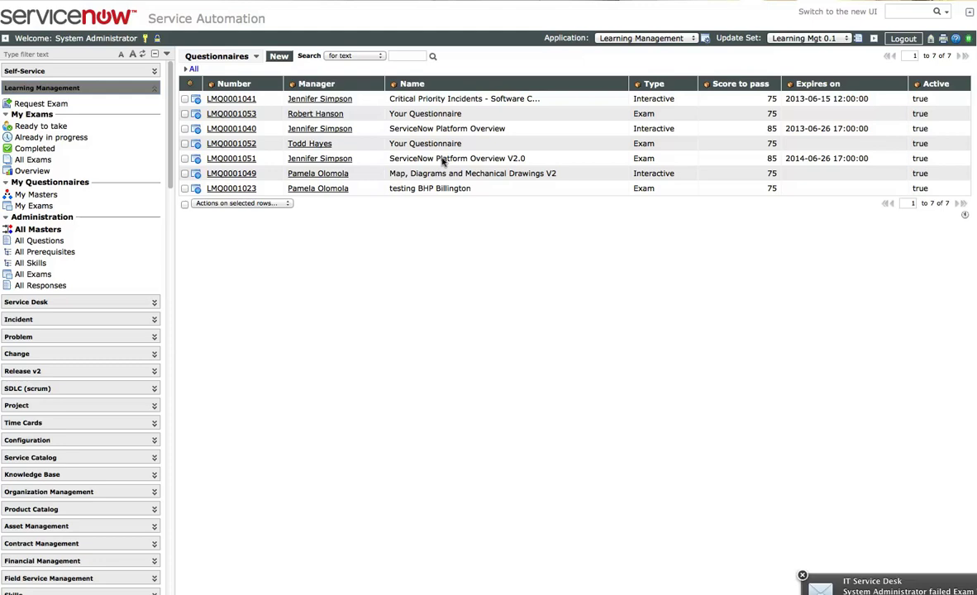
{"action": "left_click", "coordinate": [217, 159]}
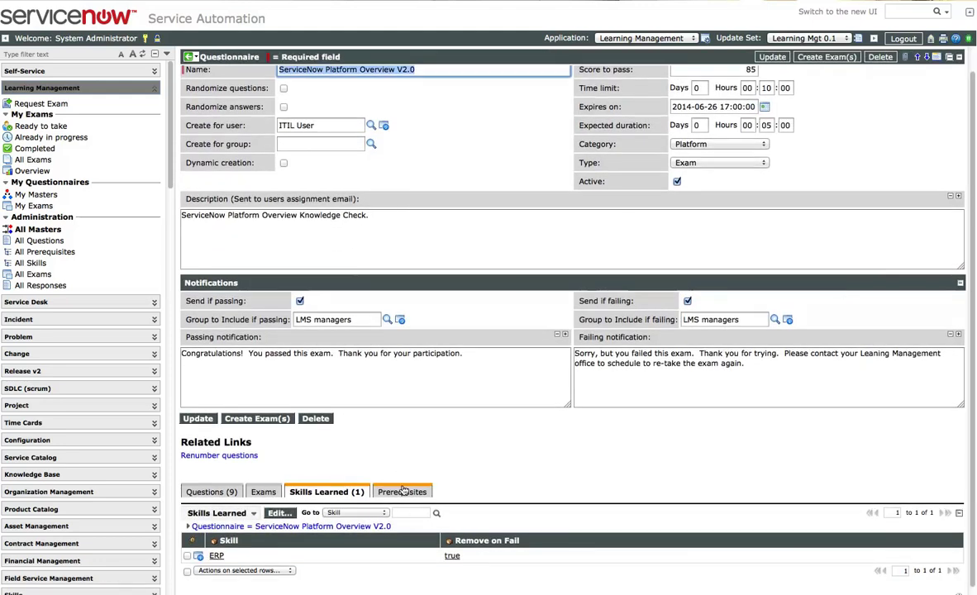
{"action": "scroll", "coordinate": [336, 173], "scroll_direction": "up", "scroll_amount": 1}
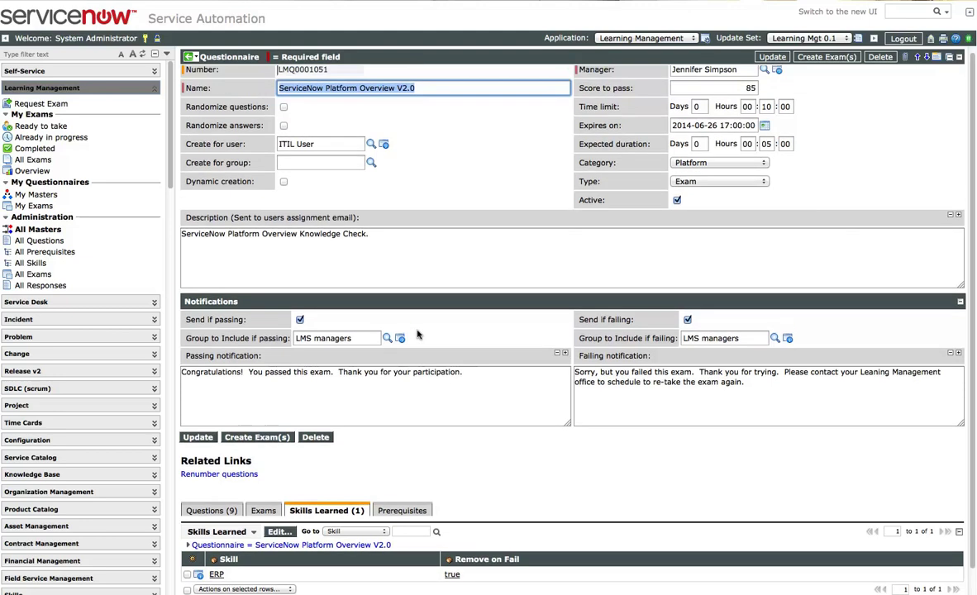
{"action": "triple_click", "coordinate": [324, 149]}
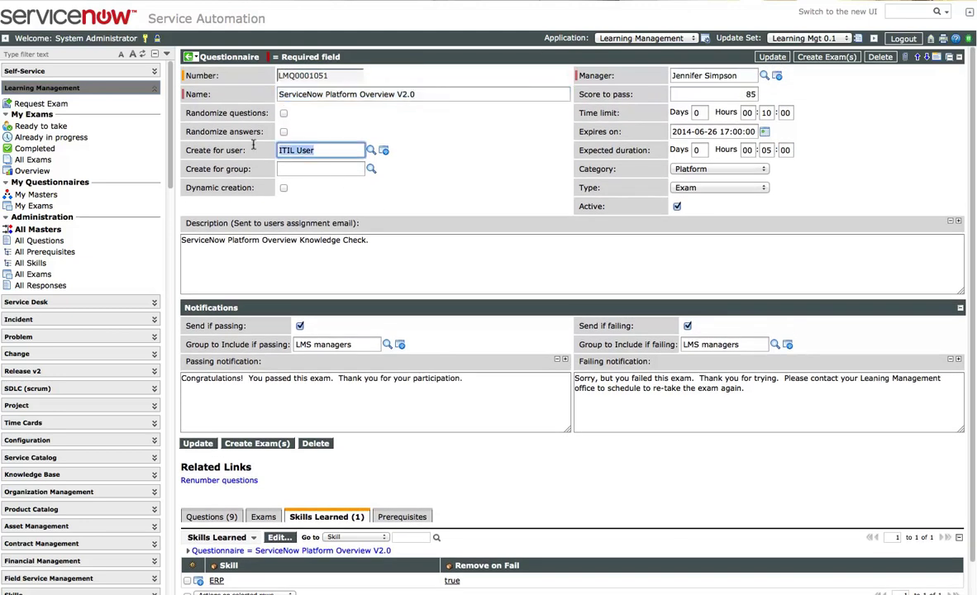
{"action": "type", "text": "System"}
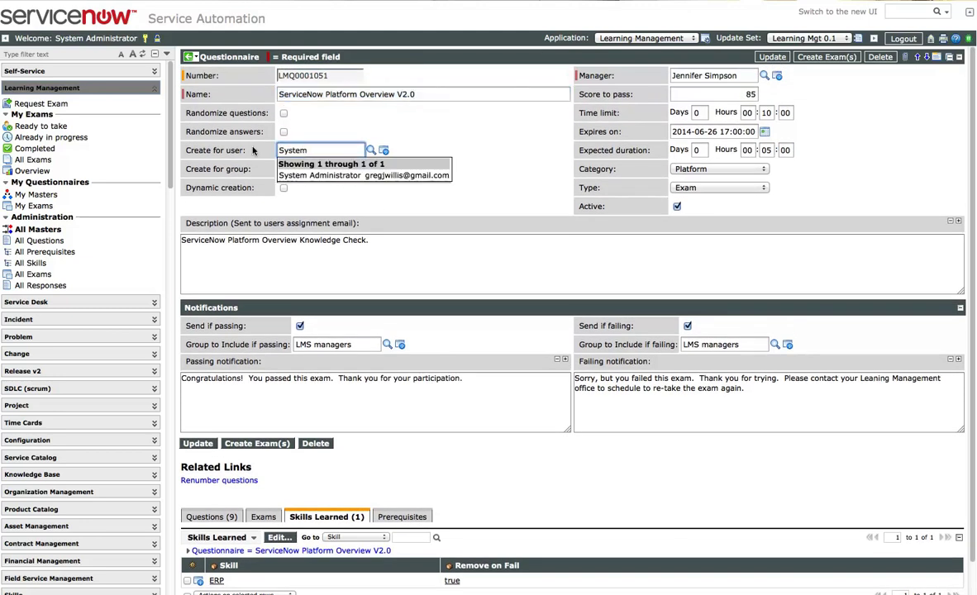
{"action": "left_click", "coordinate": [285, 176]}
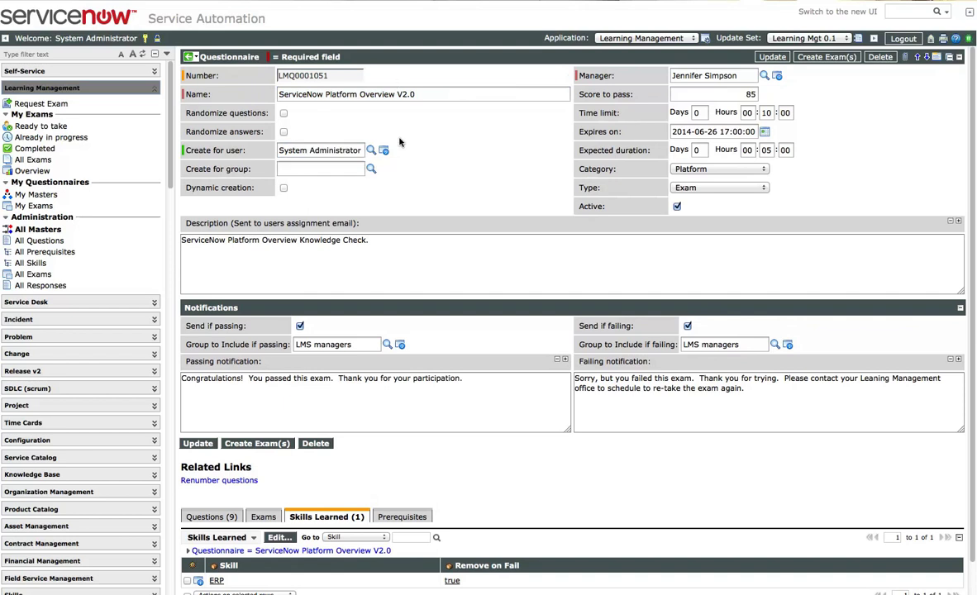
{"action": "left_click", "coordinate": [265, 444]}
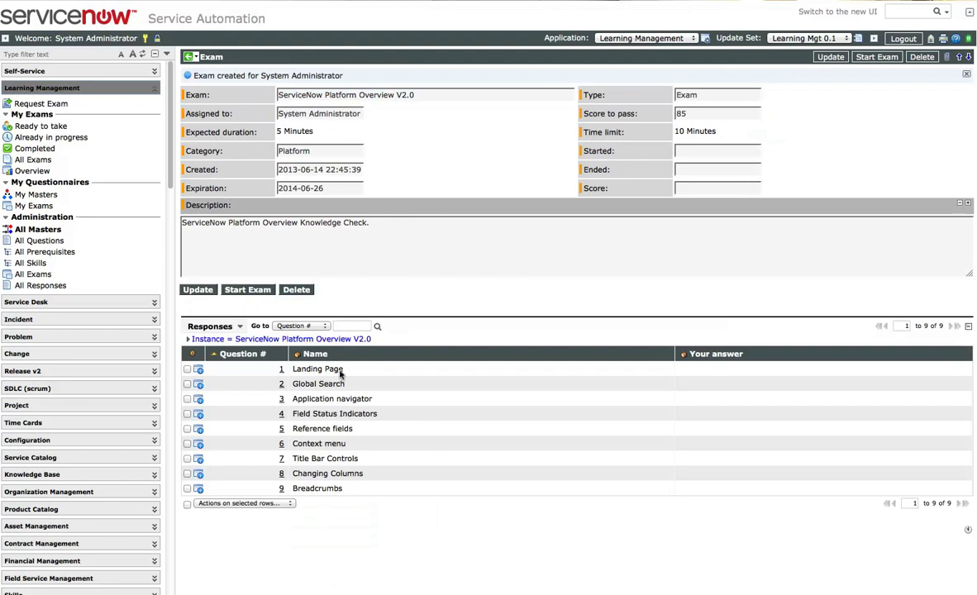
Start the exam and answer the opening questions with Banner Frame, True and False
{"action": "left_click", "coordinate": [248, 290]}
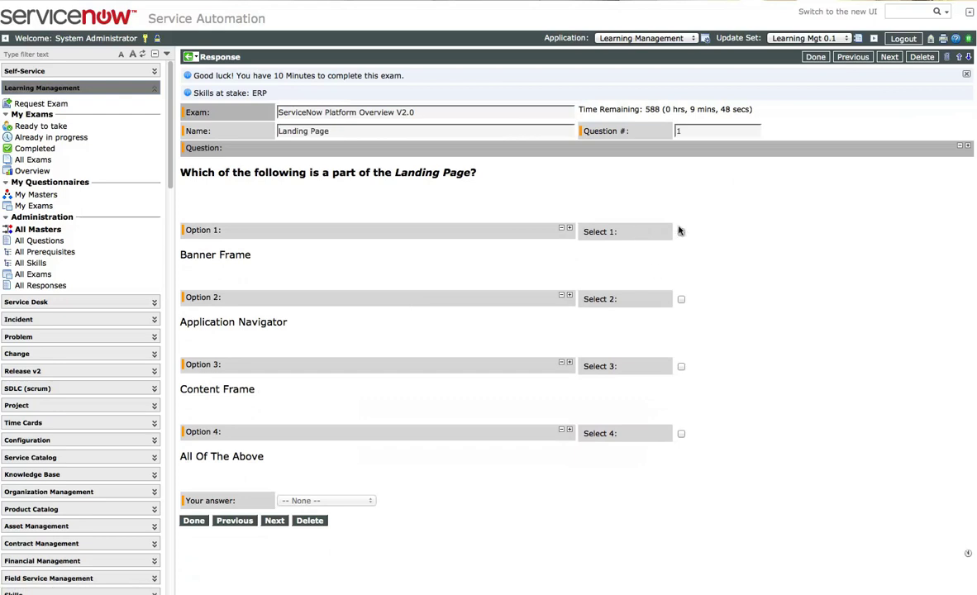
{"action": "left_click", "coordinate": [681, 231]}
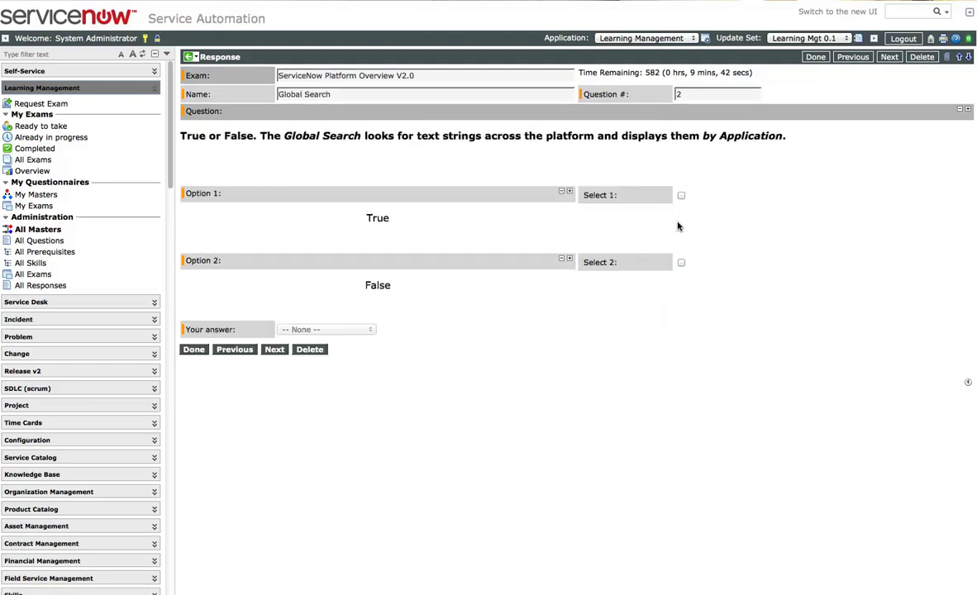
{"action": "left_click", "coordinate": [681, 195]}
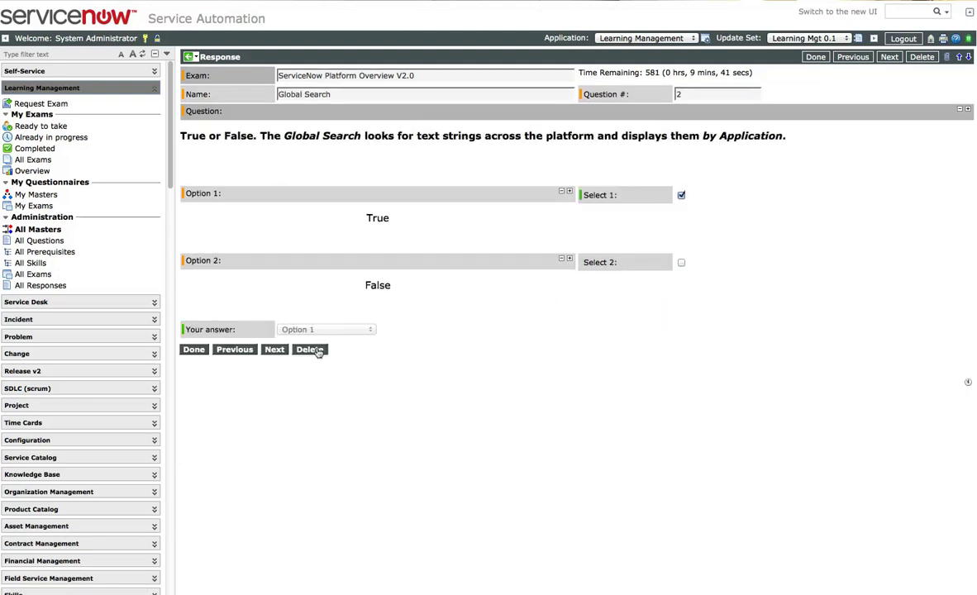
{"action": "left_click", "coordinate": [274, 348]}
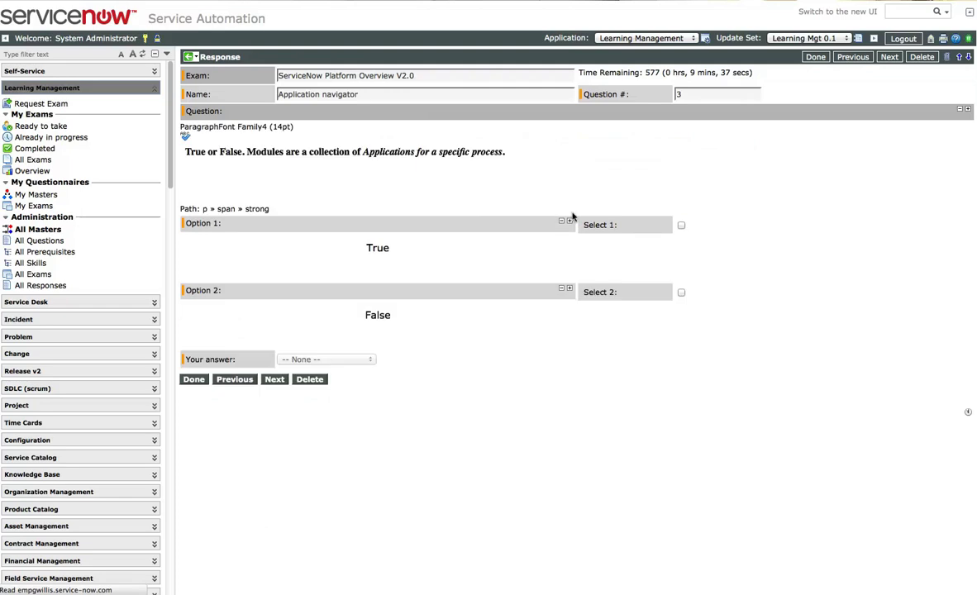
{"action": "left_click", "coordinate": [681, 262]}
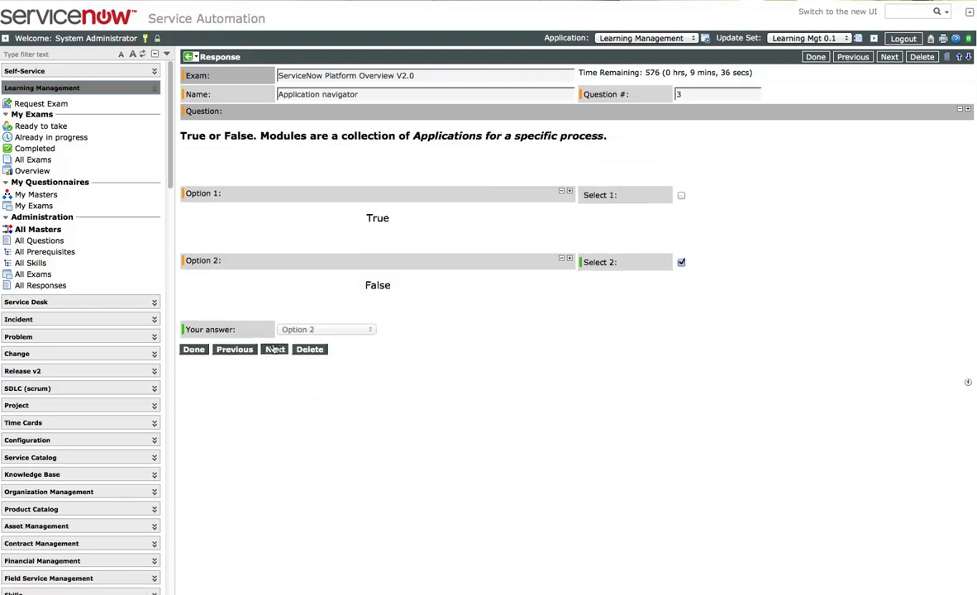
{"action": "left_click", "coordinate": [273, 348]}
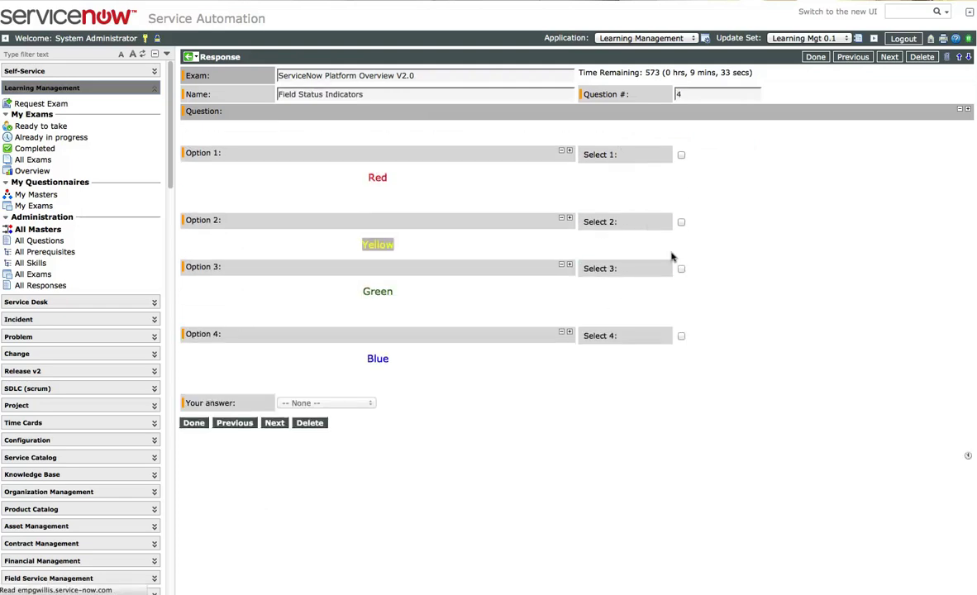
Answer question 4 on field status colour with Green
{"action": "left_click", "coordinate": [681, 195]}
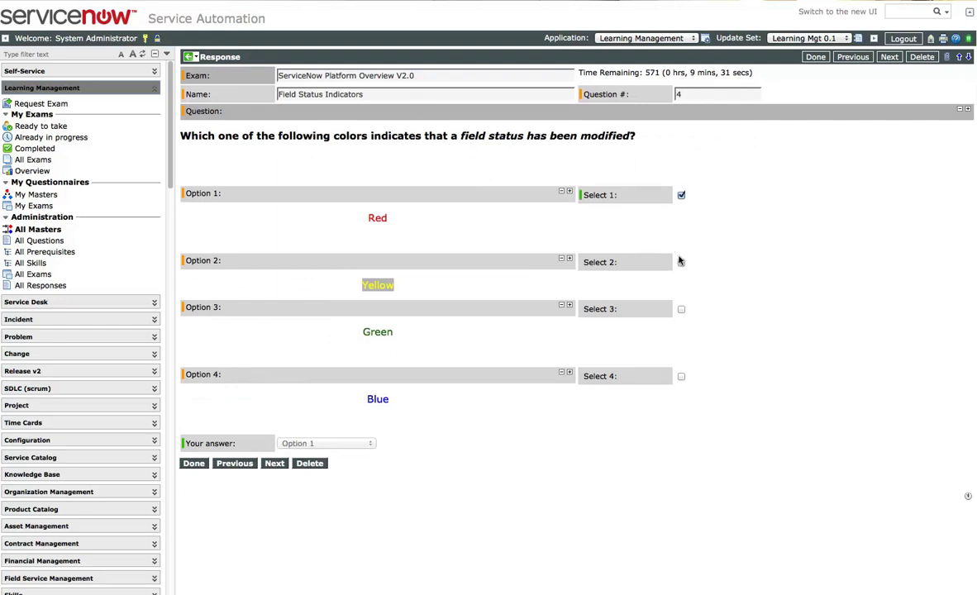
{"action": "left_click", "coordinate": [681, 263]}
{"action": "left_click", "coordinate": [681, 309]}
{"action": "left_click", "coordinate": [681, 376]}
{"action": "left_click", "coordinate": [680, 262]}
{"action": "left_click", "coordinate": [682, 309]}
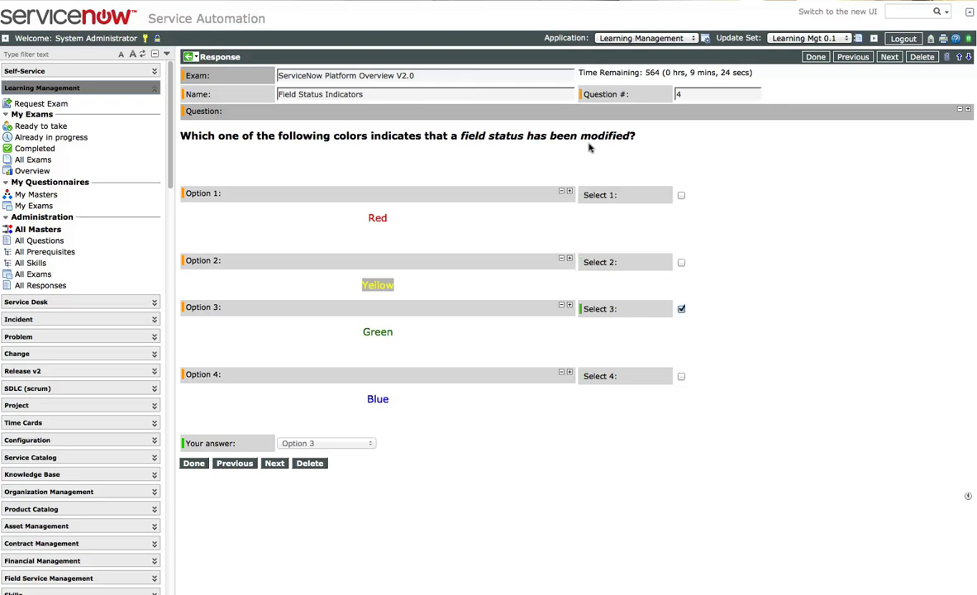
{"action": "left_click", "coordinate": [273, 464]}
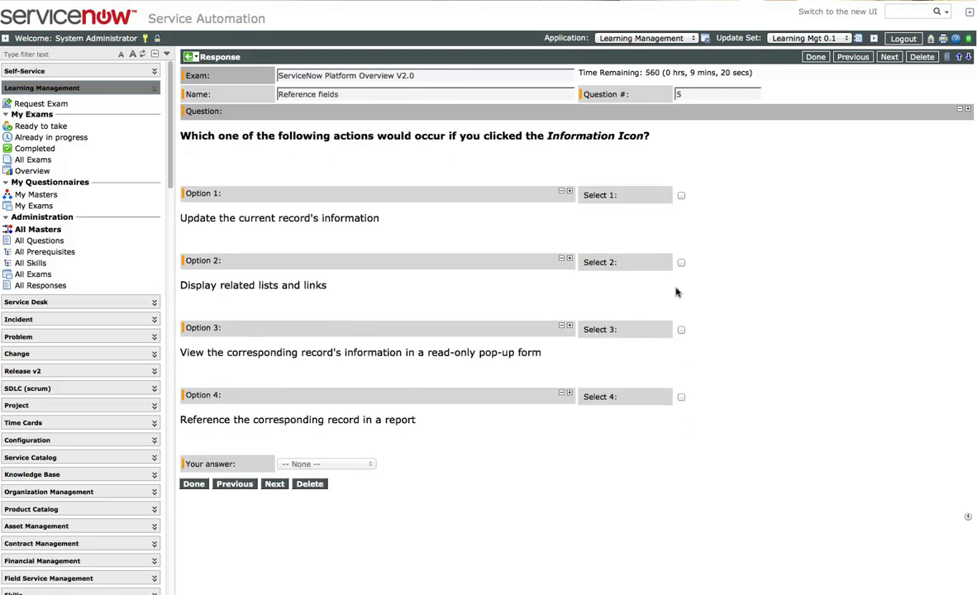
Answer questions 5–7: update current record, False, and search field values in a list
{"action": "left_click", "coordinate": [680, 195]}
{"action": "left_click", "coordinate": [273, 485]}
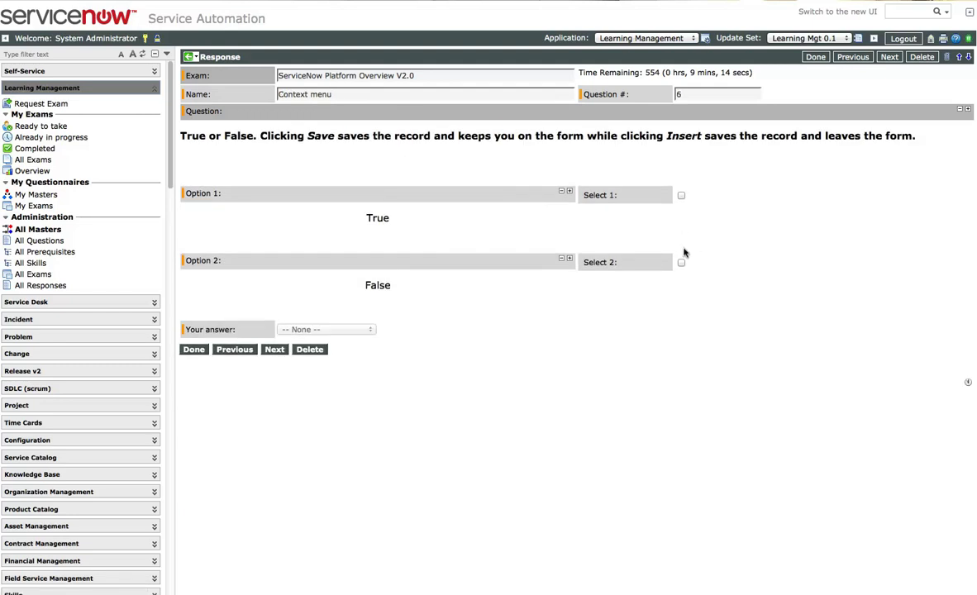
{"action": "left_click", "coordinate": [681, 263]}
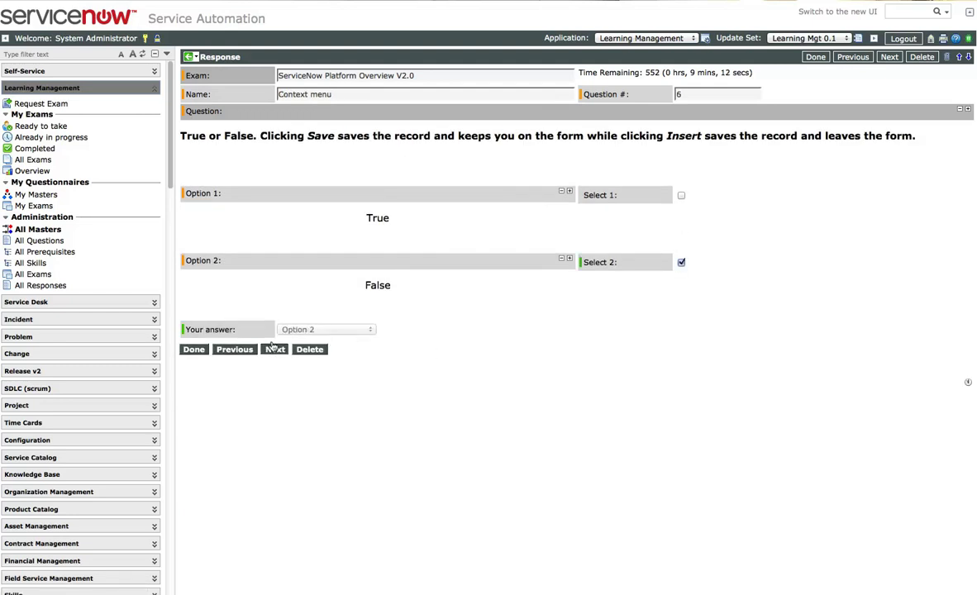
{"action": "left_click", "coordinate": [274, 349]}
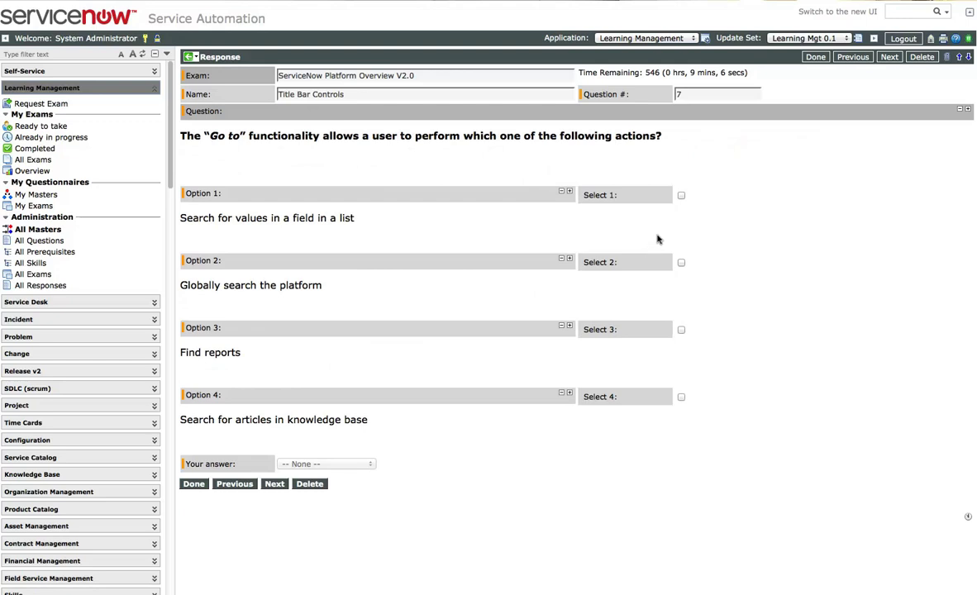
{"action": "left_click", "coordinate": [682, 197]}
{"action": "left_click", "coordinate": [275, 484]}
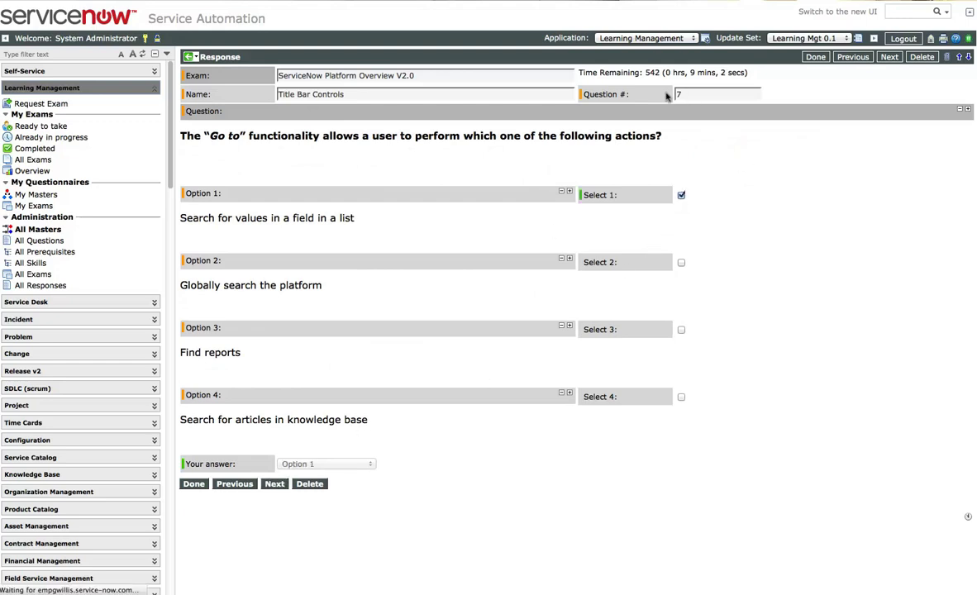
Answer question 8 with Option 2, Only your group
{"action": "left_click", "coordinate": [193, 484]}
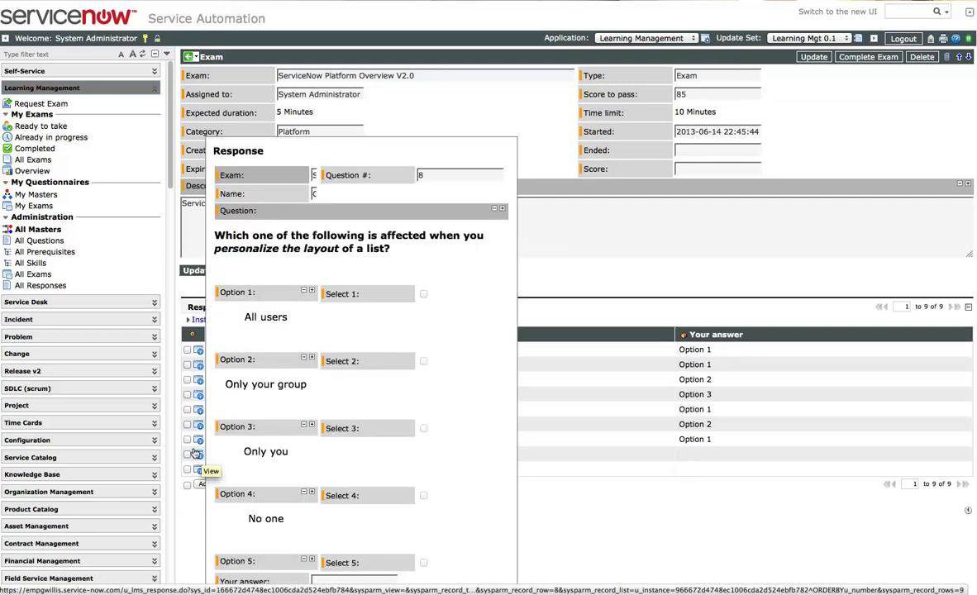
{"action": "left_click", "coordinate": [194, 454]}
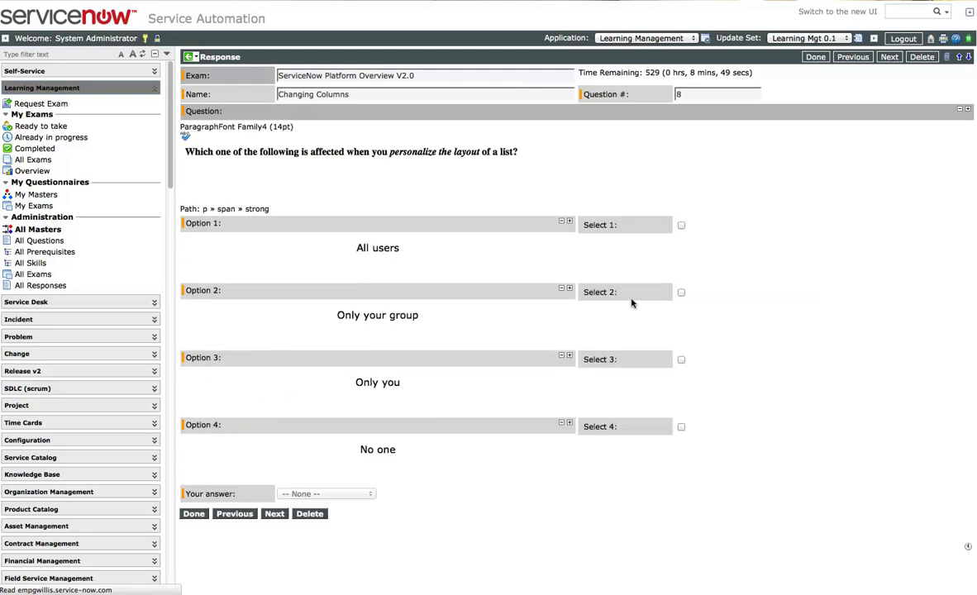
{"action": "left_click", "coordinate": [682, 262]}
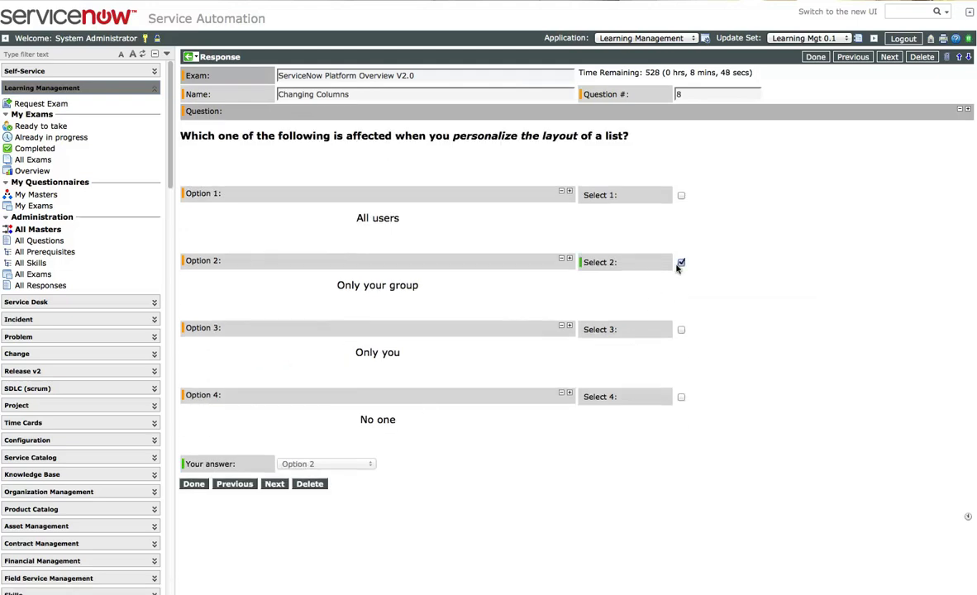
{"action": "left_click", "coordinate": [193, 484]}
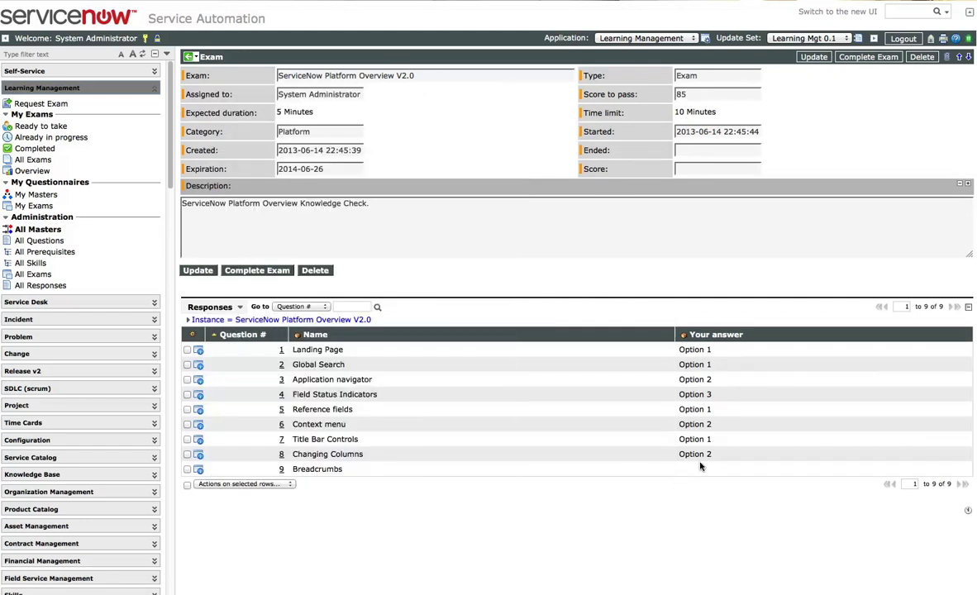
Answer the unanswered Breadcrumbs question 9 with Option 3, Removes only the condition immediately after
{"action": "left_click", "coordinate": [246, 271]}
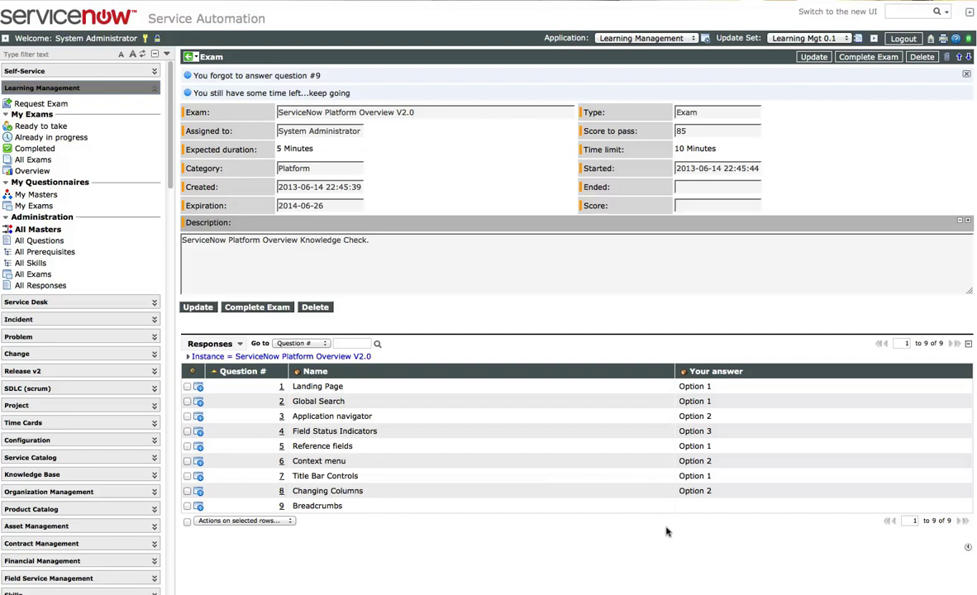
{"action": "left_click", "coordinate": [198, 506]}
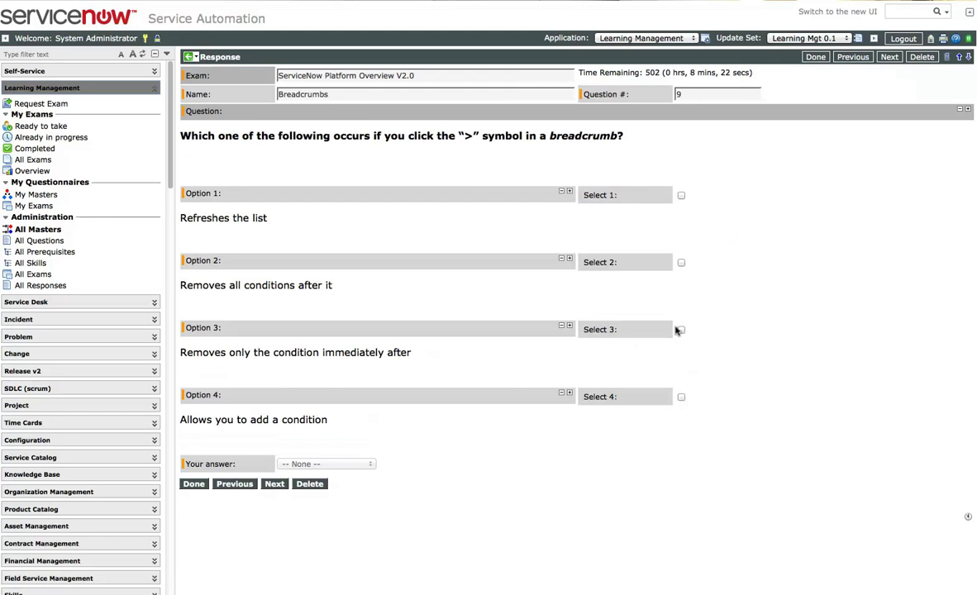
{"action": "left_click", "coordinate": [681, 330]}
{"action": "left_click", "coordinate": [183, 485]}
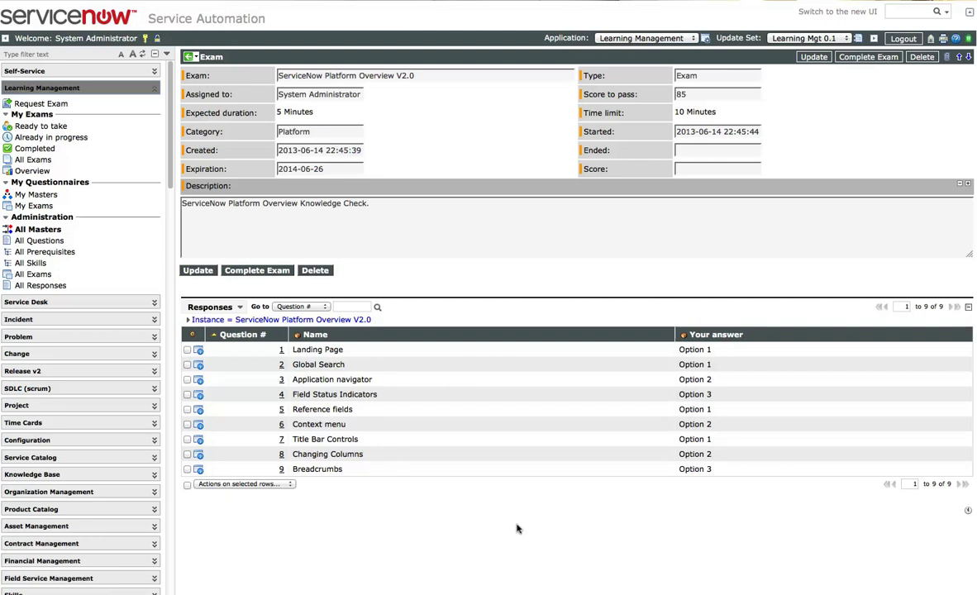
Complete the V2.0 exam, which scores 44 against a pass mark of 85
{"action": "left_click", "coordinate": [258, 271]}
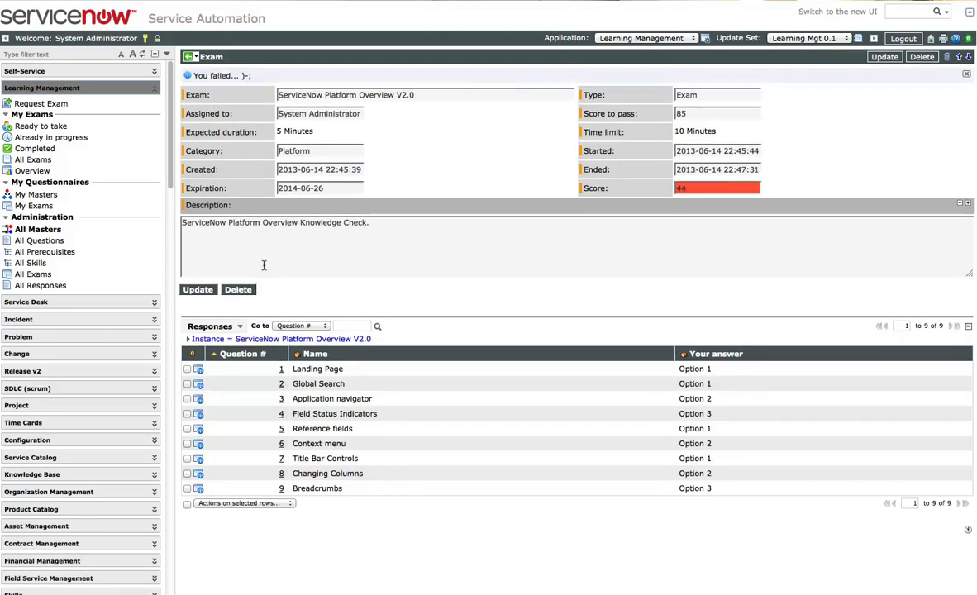